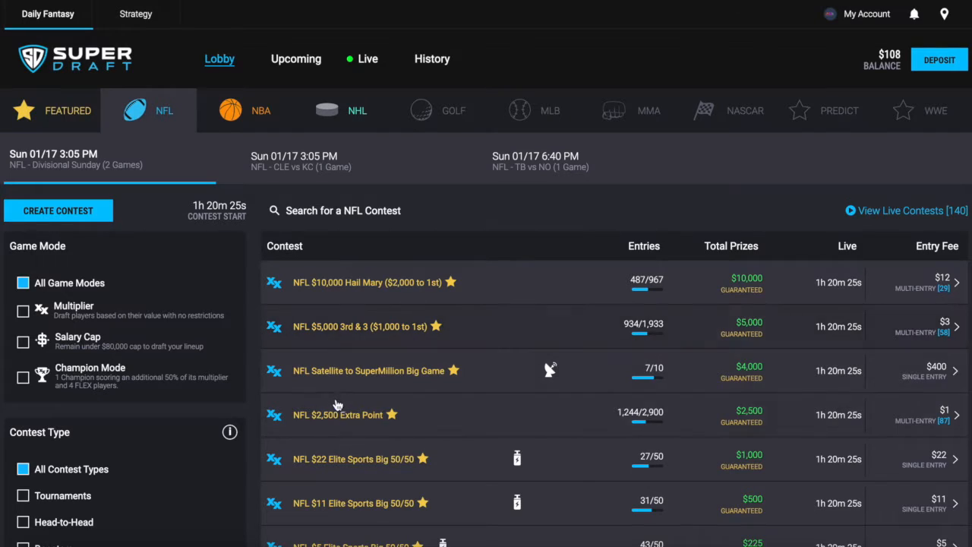
Open the NFL $2,500 Extra Point contest and start a new lineup for it
click(340, 416)
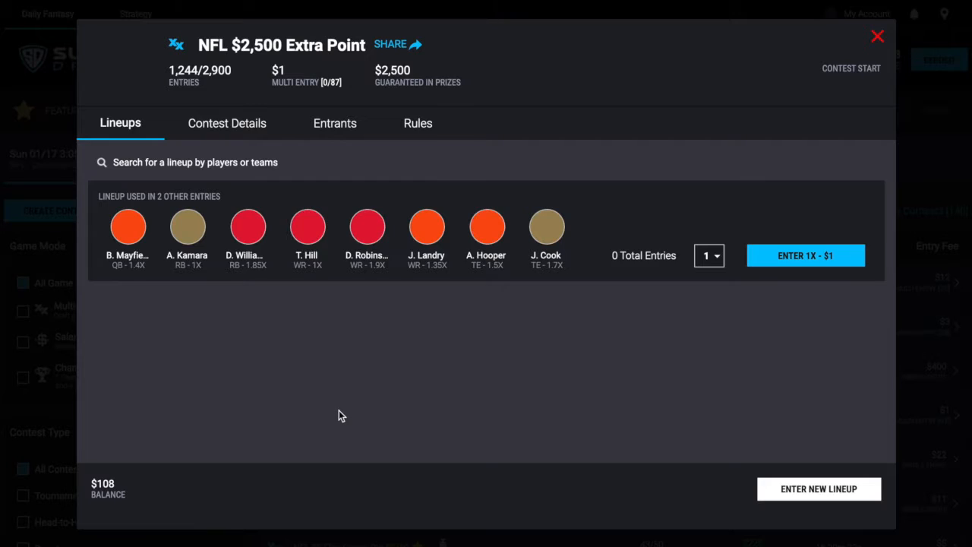
click(834, 493)
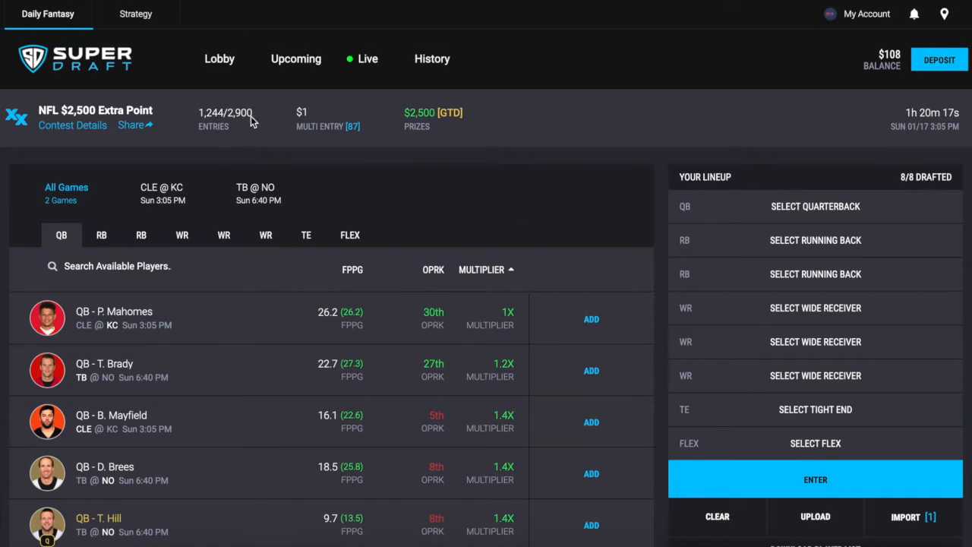
scroll(619, 117, down, 1)
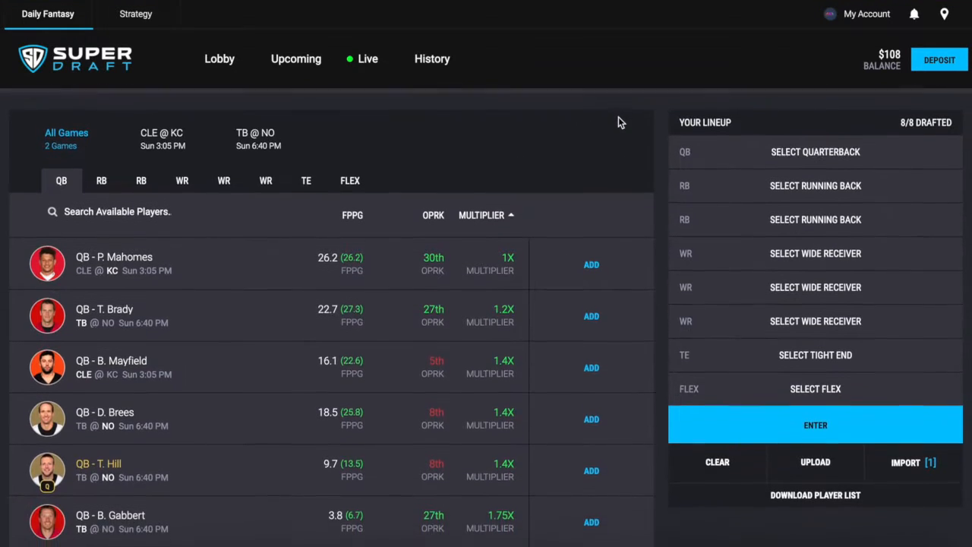
Download the contest's CSV lineup template from the lineup upload dialog and open the file in Excel
click(825, 453)
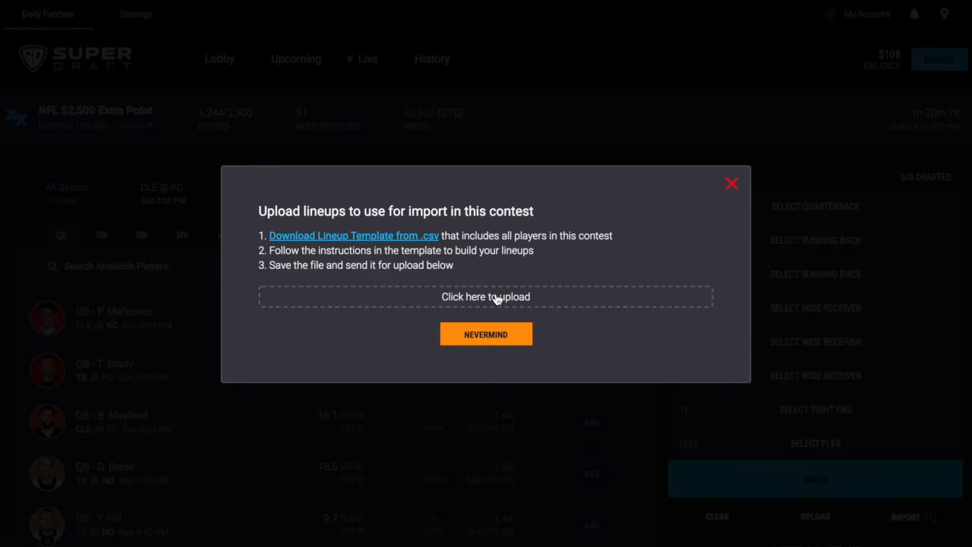
click(365, 237)
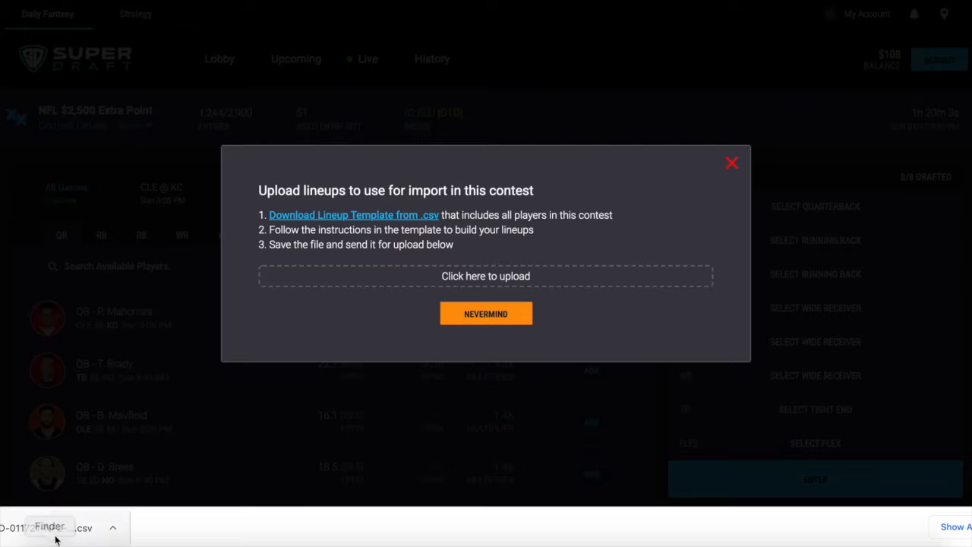
click(56, 529)
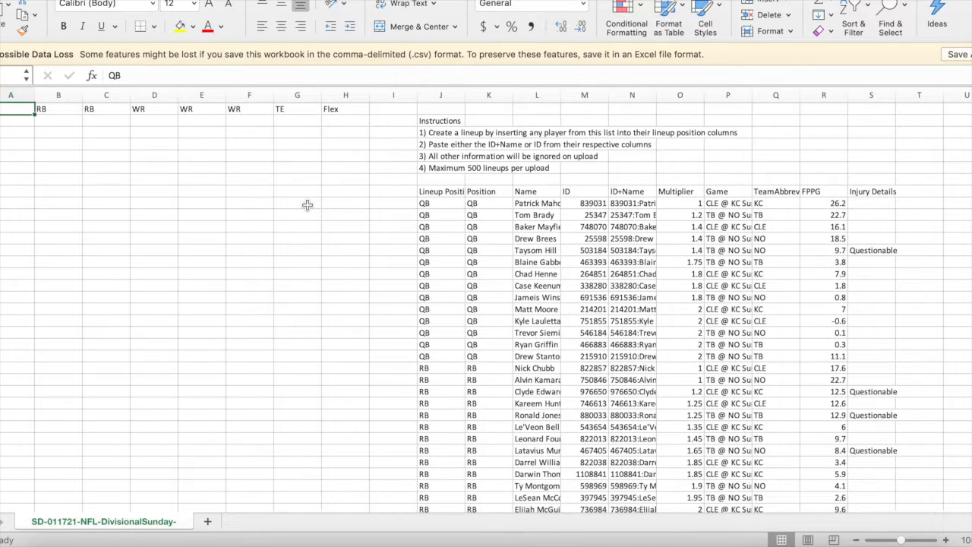
click(288, 155)
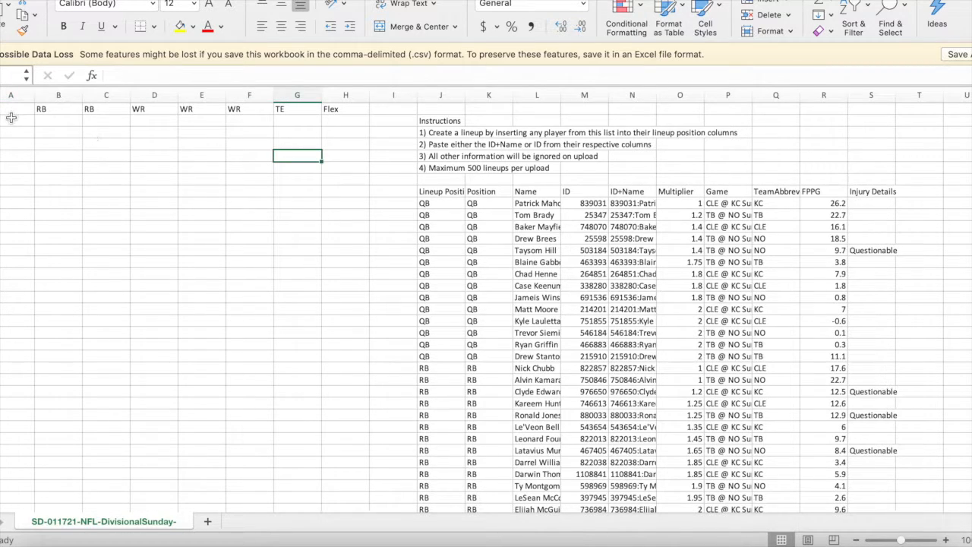
Switch back to Chrome, close the lineup upload dialog and open the NFL Quick Slant Projections page on Advanced Sports Analytics
click(438, 540)
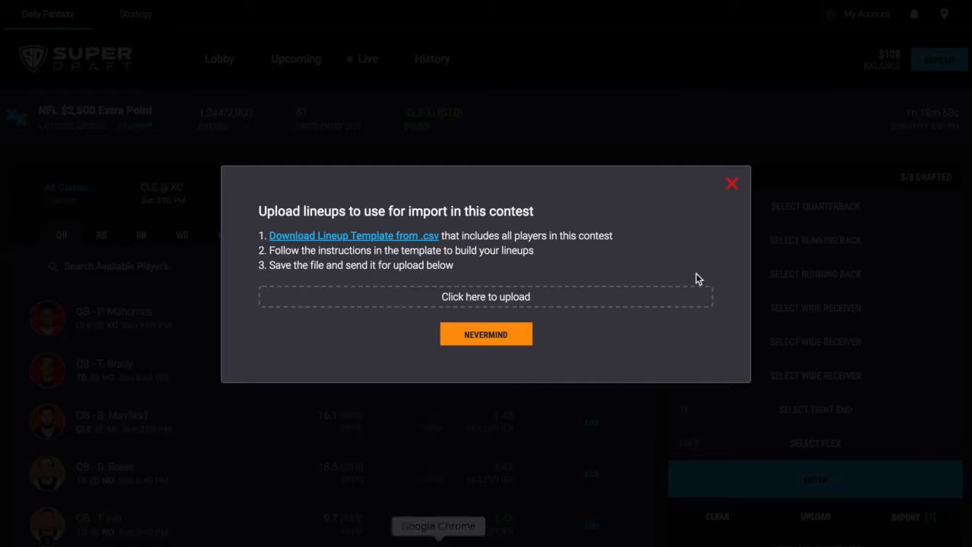
click(732, 184)
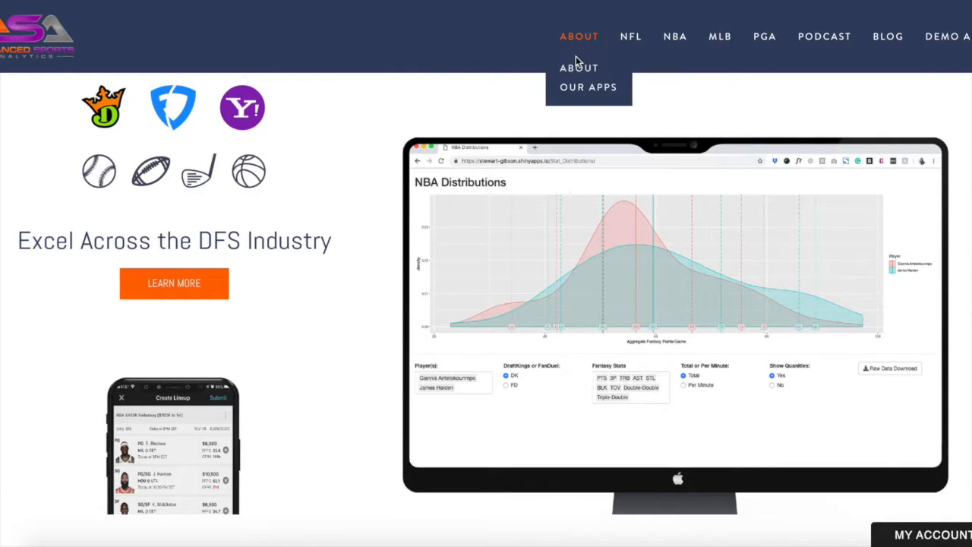
mouse_move(651, 48)
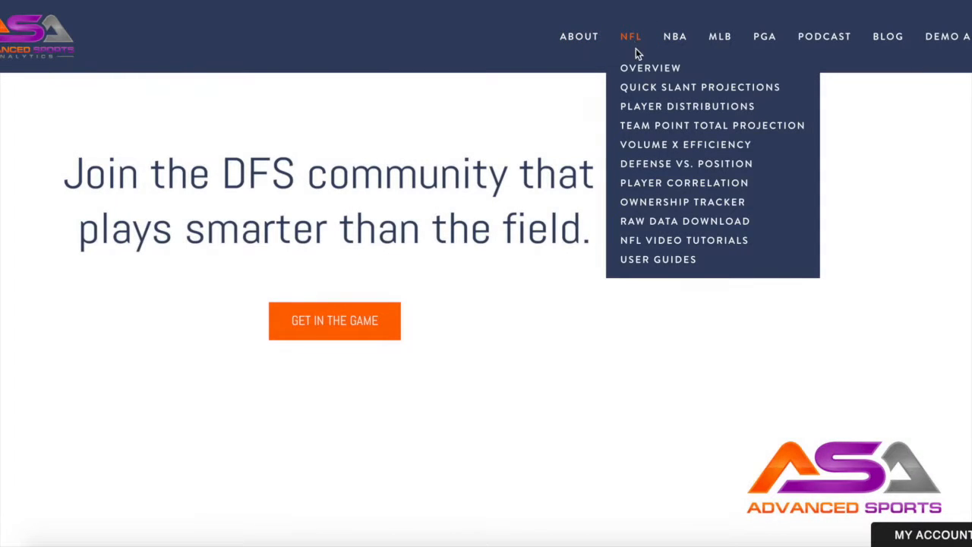
click(645, 92)
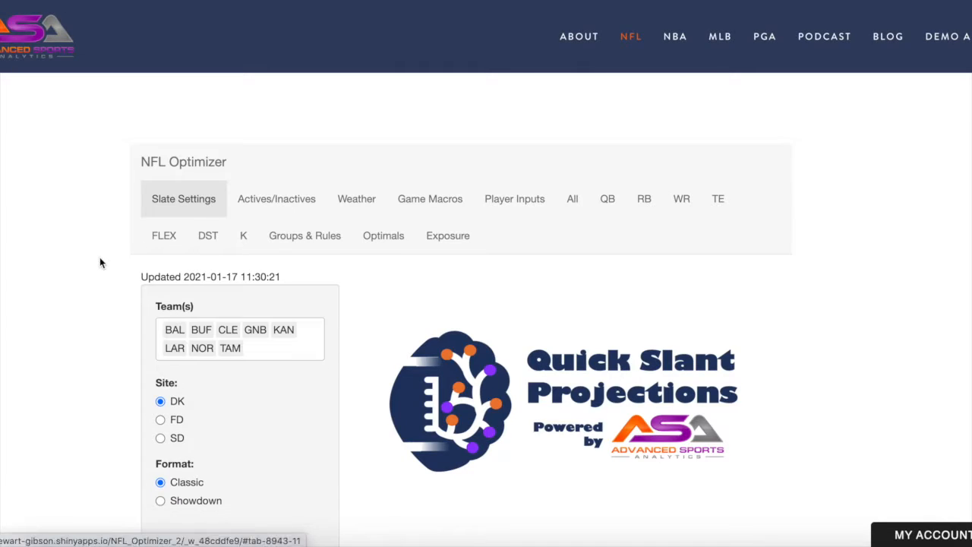
Remove BAL, BUF, GNB and LAR from the slate's teams and set the site to SD
scroll(99, 263, down, 2)
scroll(100, 263, down, 1)
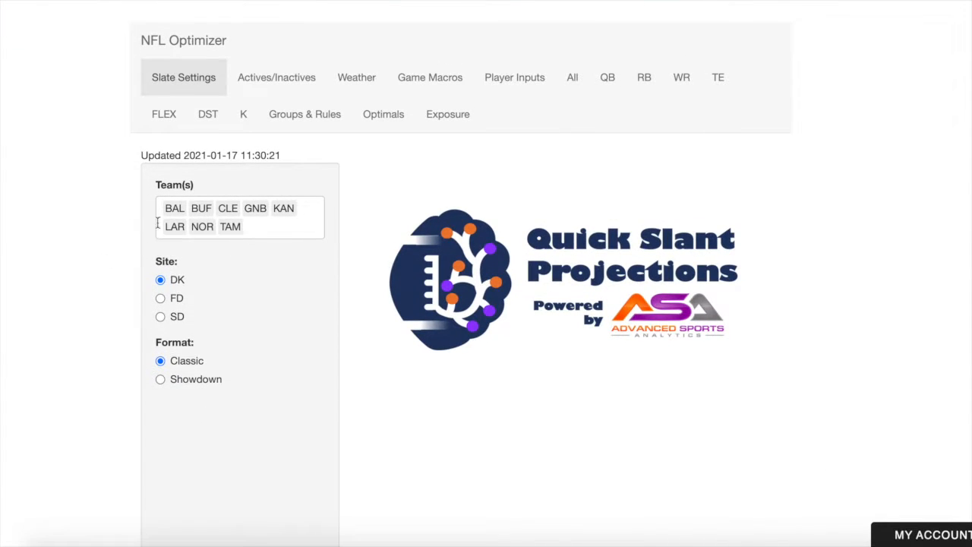
click(174, 210)
key(BackSpace)
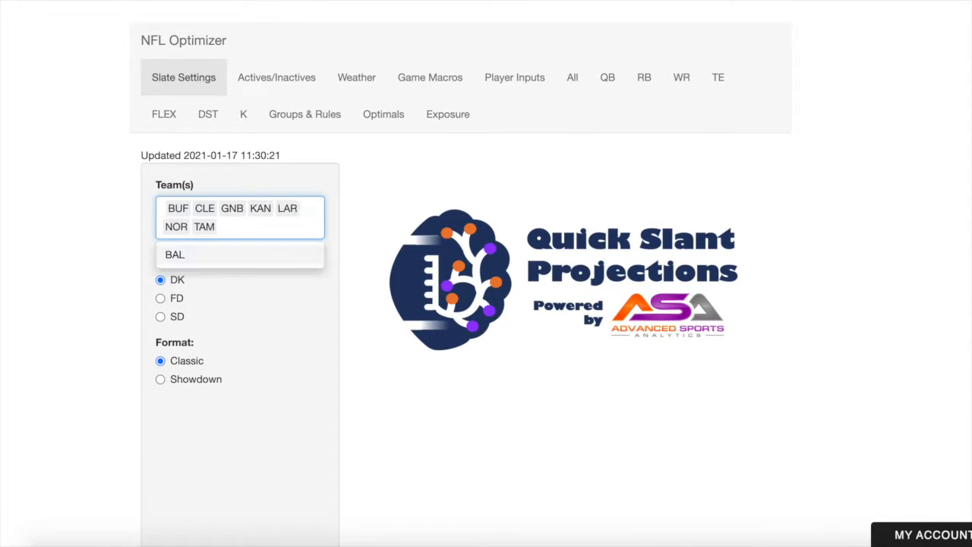
click(176, 210)
key(BackSpace)
click(211, 215)
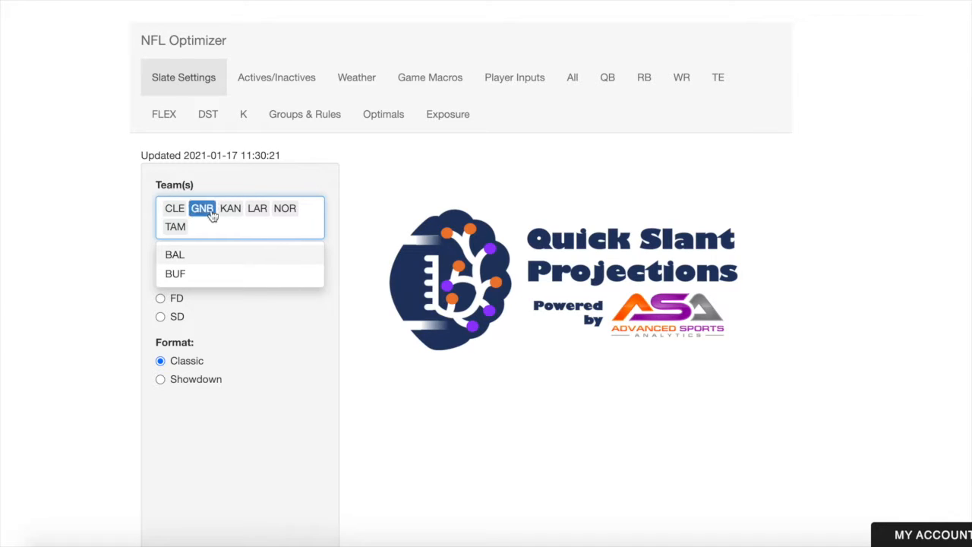
key(BackSpace)
click(231, 211)
key(BackSpace)
click(117, 220)
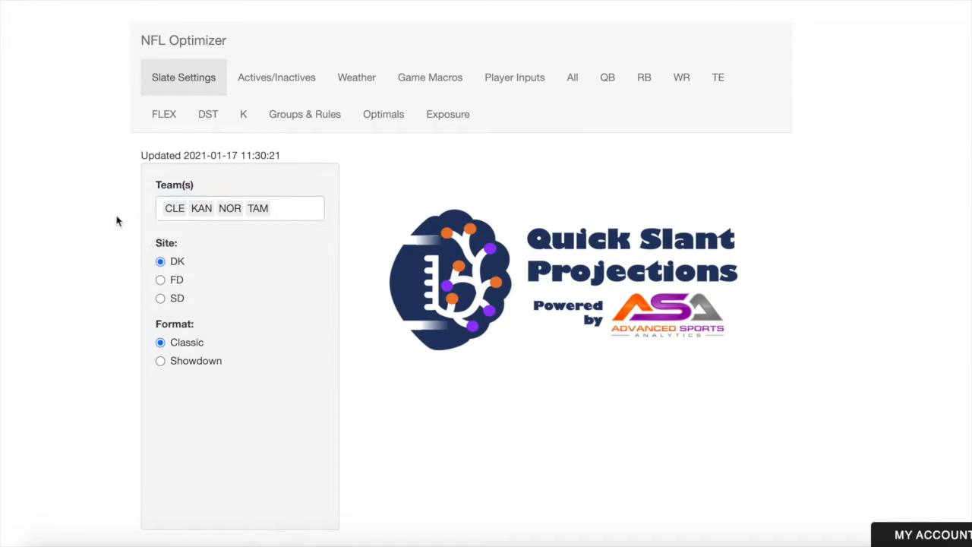
click(160, 298)
scroll(108, 137, down, 1)
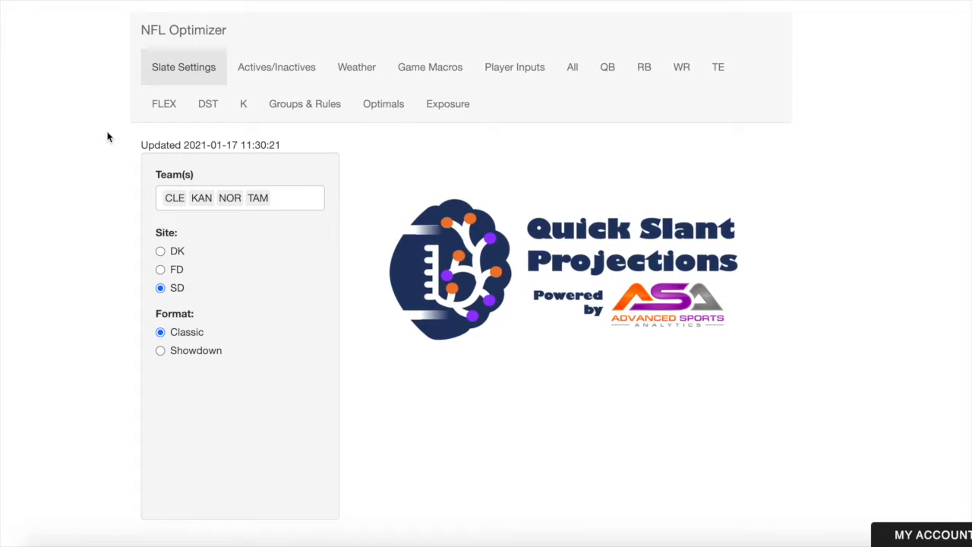
Add Baker Mayfield and Tom Brady as fades in the optimizer's general rules
click(286, 113)
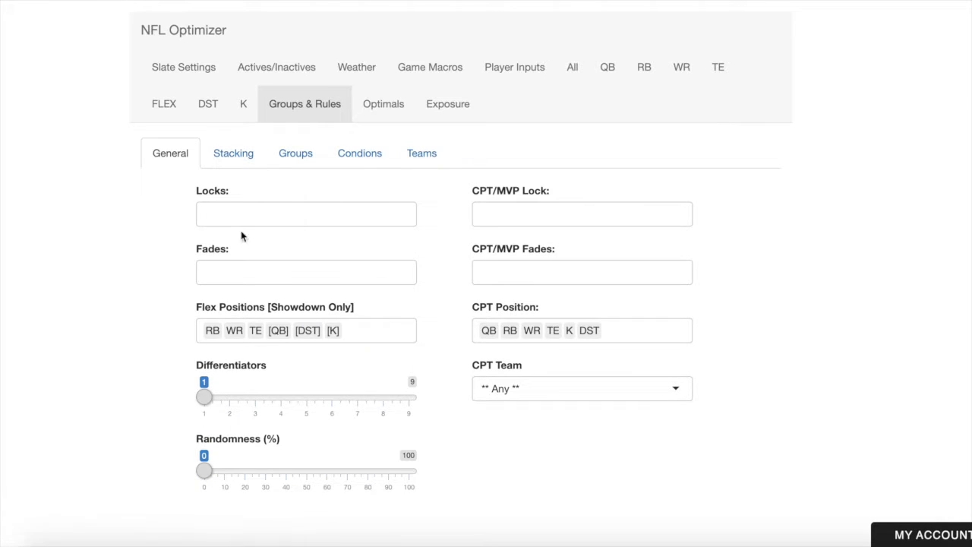
click(235, 270)
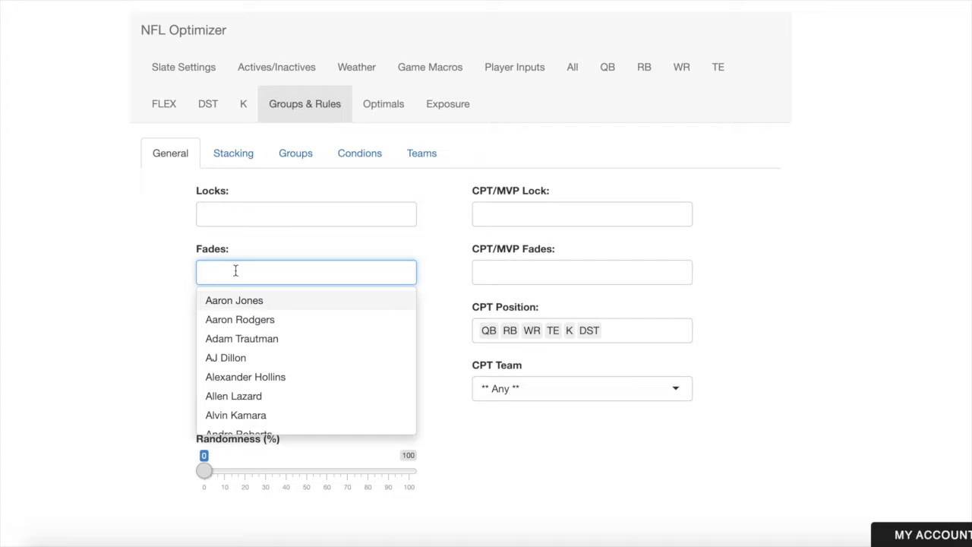
text(baker)
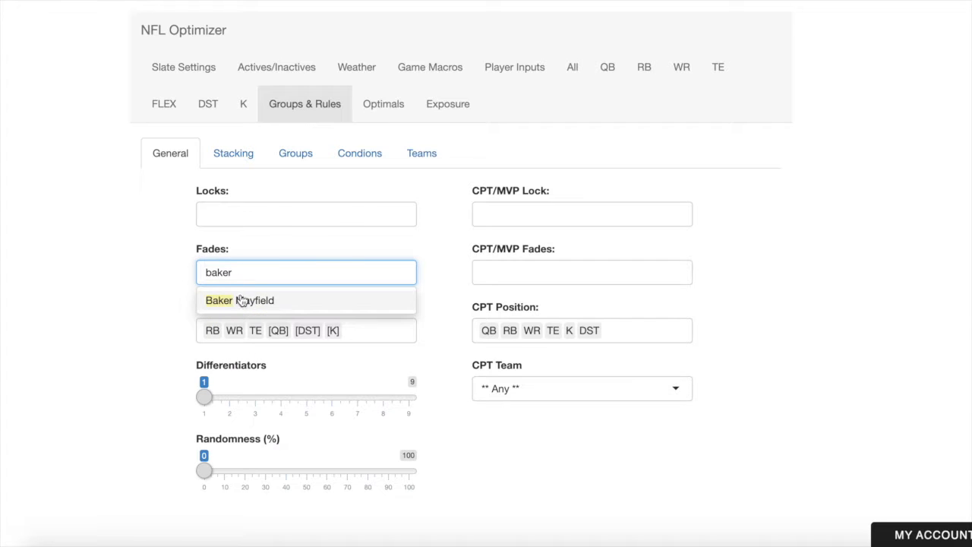
click(241, 300)
text(brady)
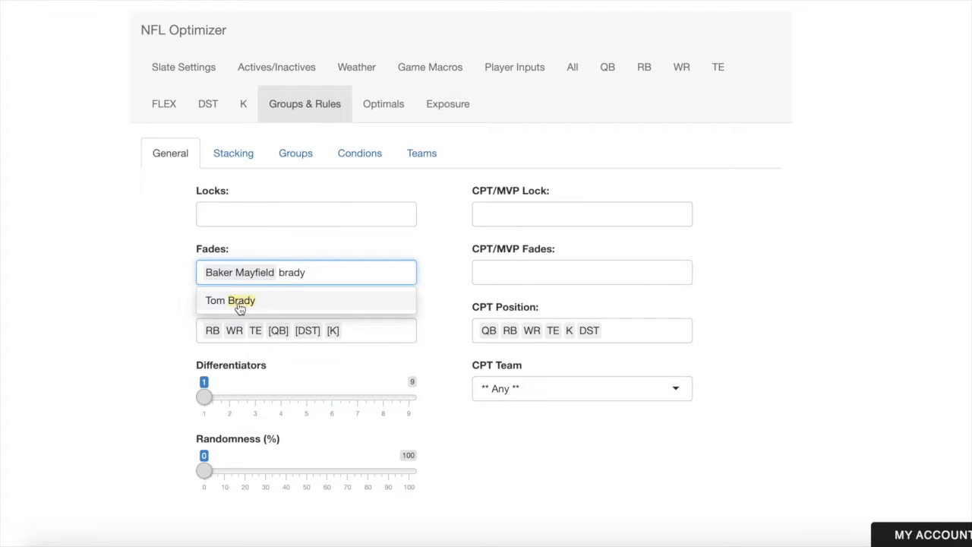
click(238, 301)
click(177, 216)
Put Travis Kelce and Tyreek Hill together in the first player group rule
click(225, 153)
click(275, 154)
click(258, 216)
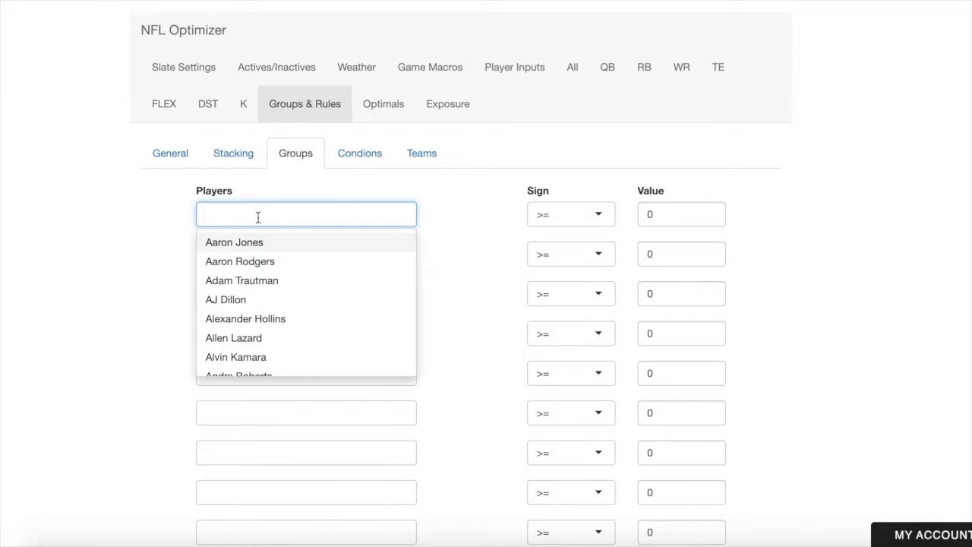
text(kel)
click(343, 240)
text(tyrek)
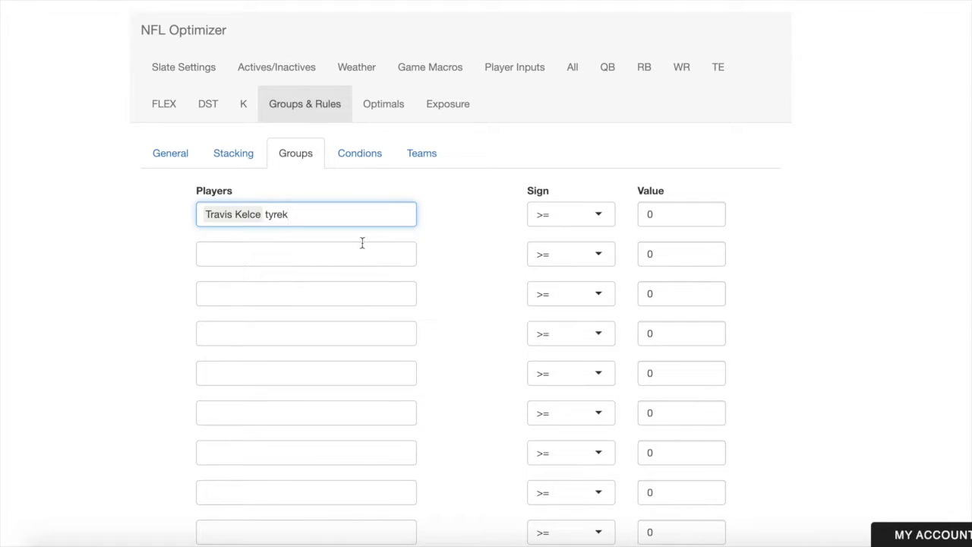
key(BackSpace)
text(ek)
click(347, 243)
Limit the Kelce and Hill group with the sign <= and the value 1
click(565, 215)
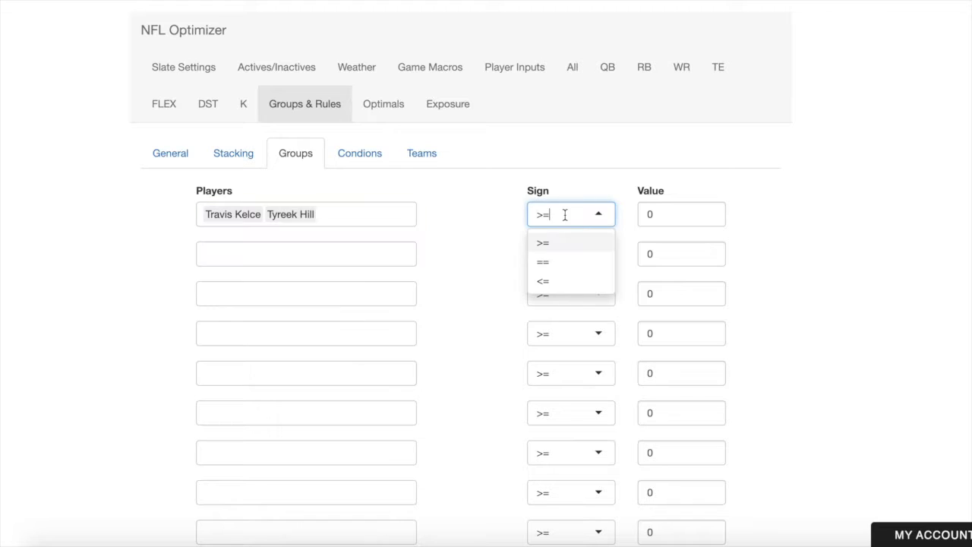
click(560, 281)
click(655, 215)
key(BackSpace)
text(1)
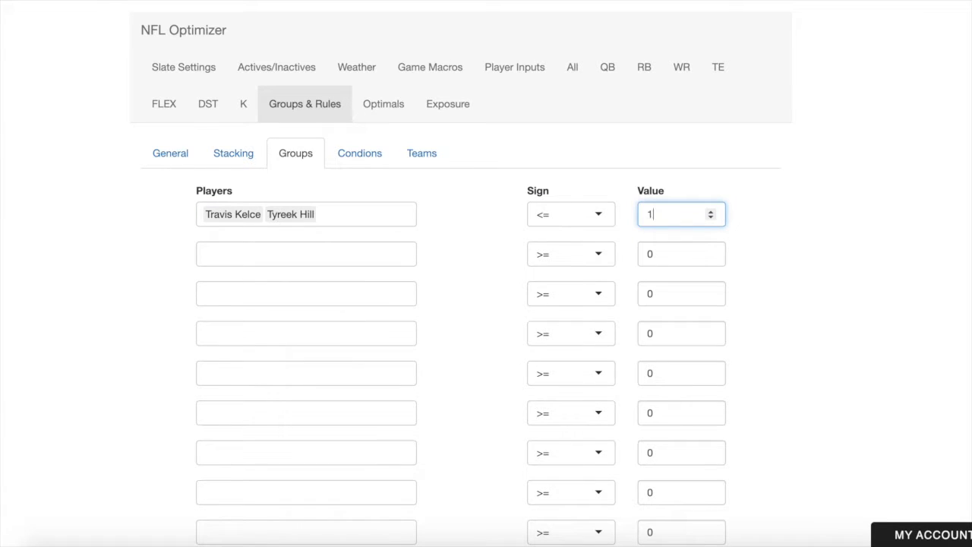
click(497, 215)
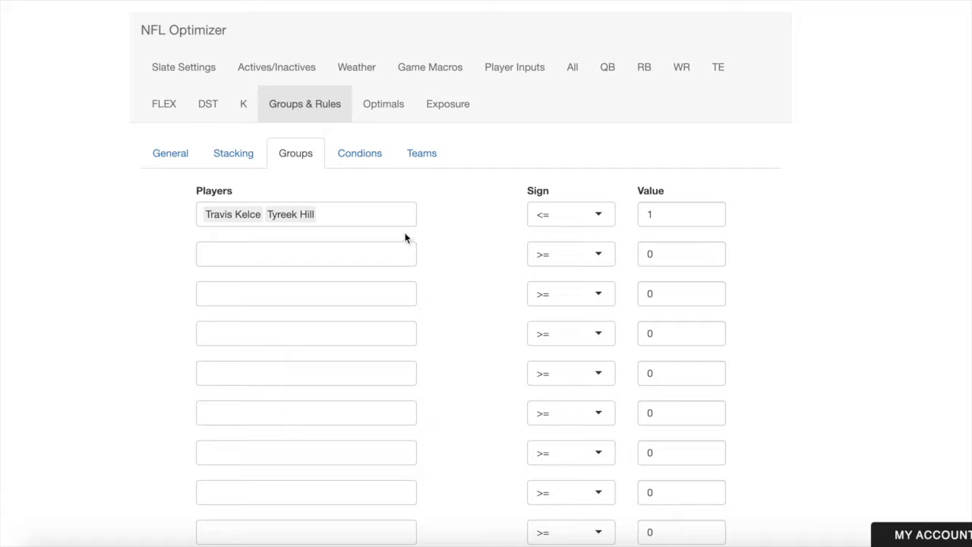
Put Demarcus Robinson and Mecole Hardman together in the second player group rule
click(355, 254)
text(dem)
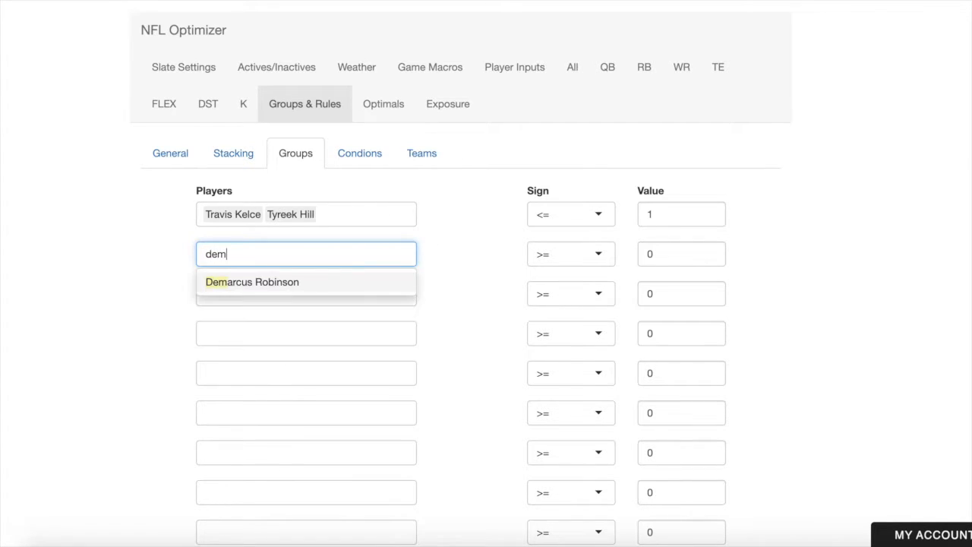
click(340, 284)
text(hard)
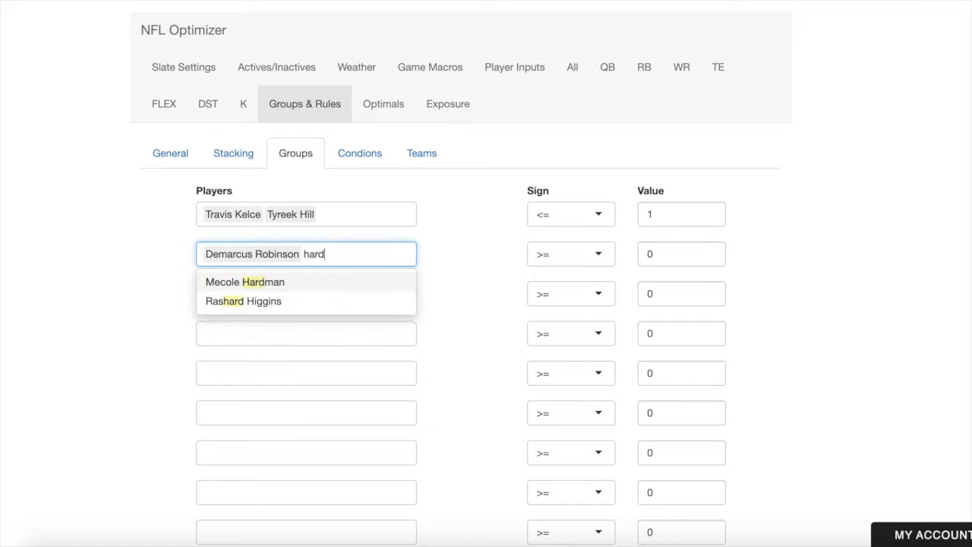
click(316, 284)
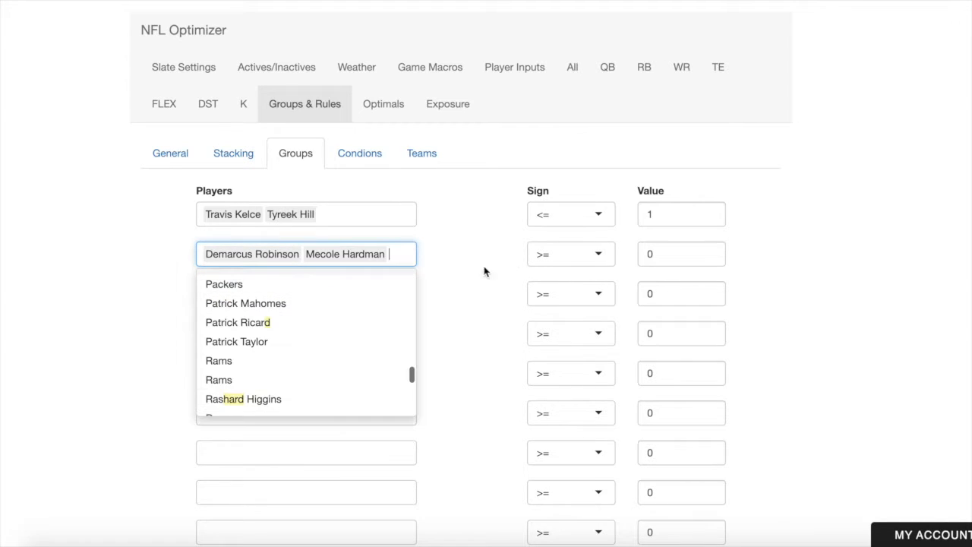
Limit the Robinson and Hardman group with the sign <= and the value 1
click(551, 262)
click(554, 317)
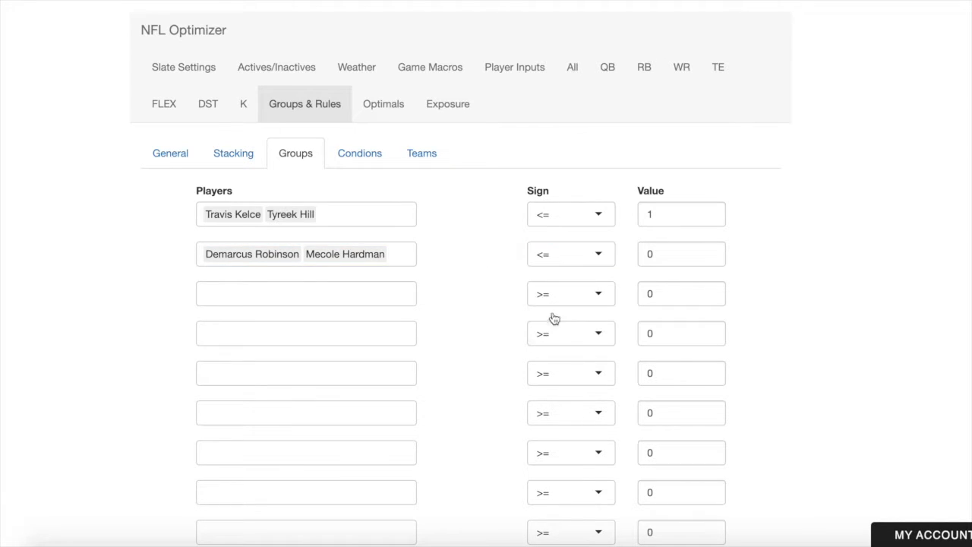
click(663, 259)
key(BackSpace)
text(1)
click(472, 256)
Start the first lineup condition: when it contains Patrick Mahomes, require >= 2 players
click(353, 161)
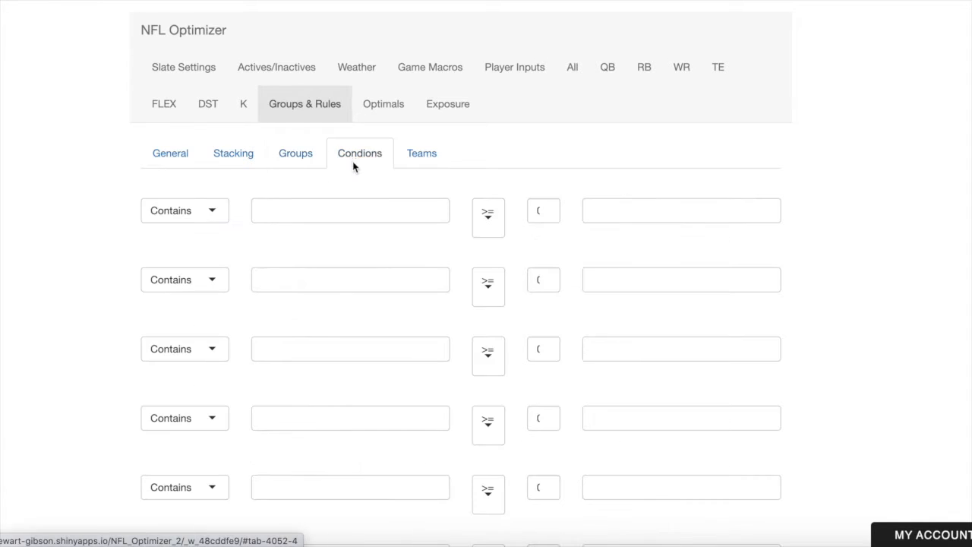
click(336, 207)
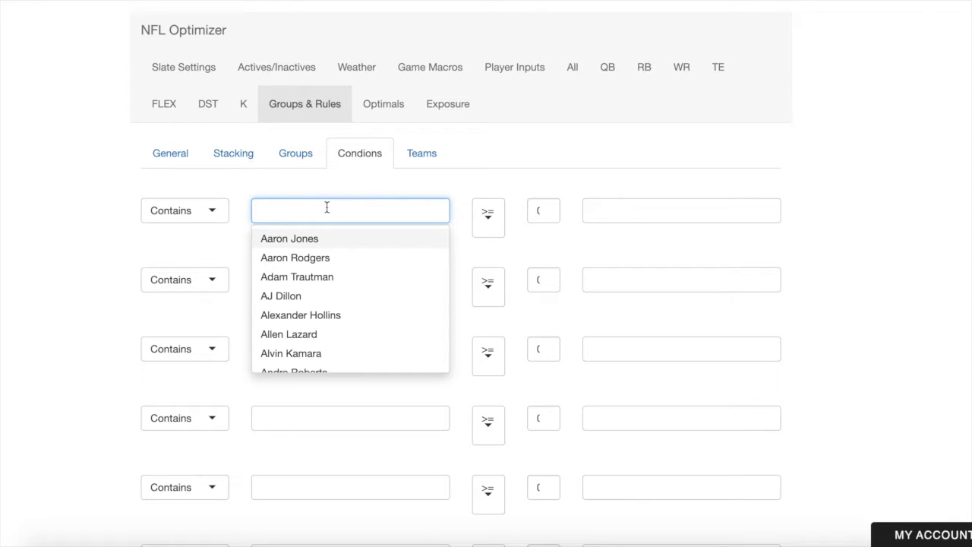
text(mahom)
click(298, 239)
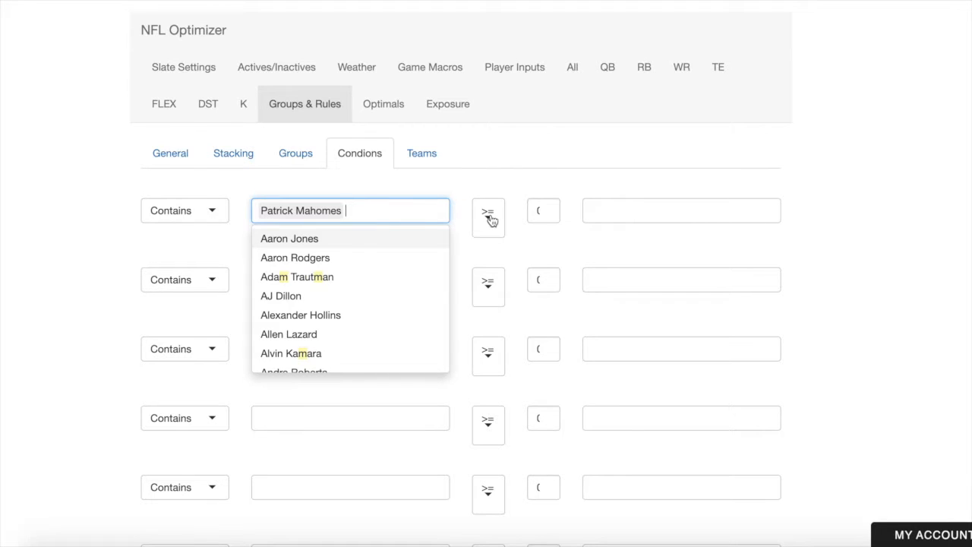
click(544, 212)
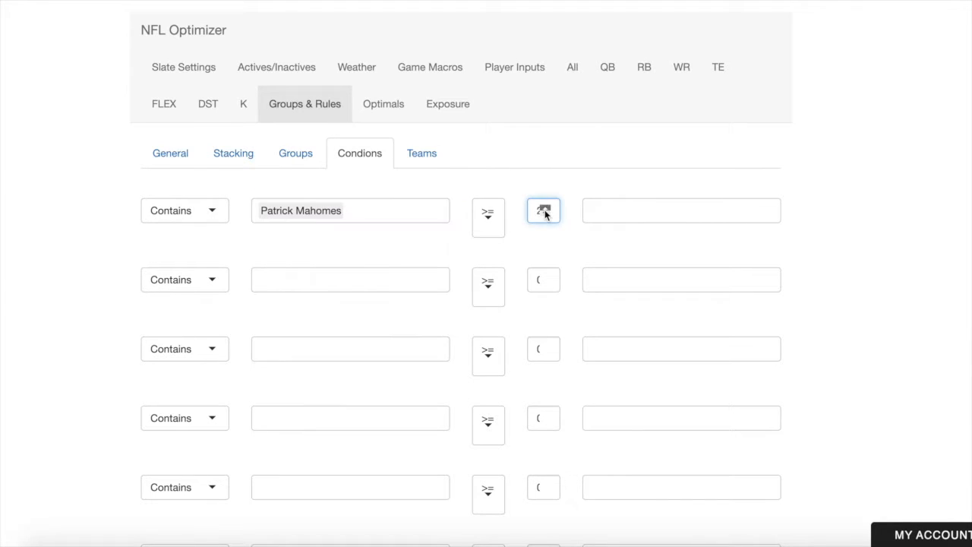
Add Travis Kelce and Tyreek Hill to the required players of the Mahomes condition
click(594, 212)
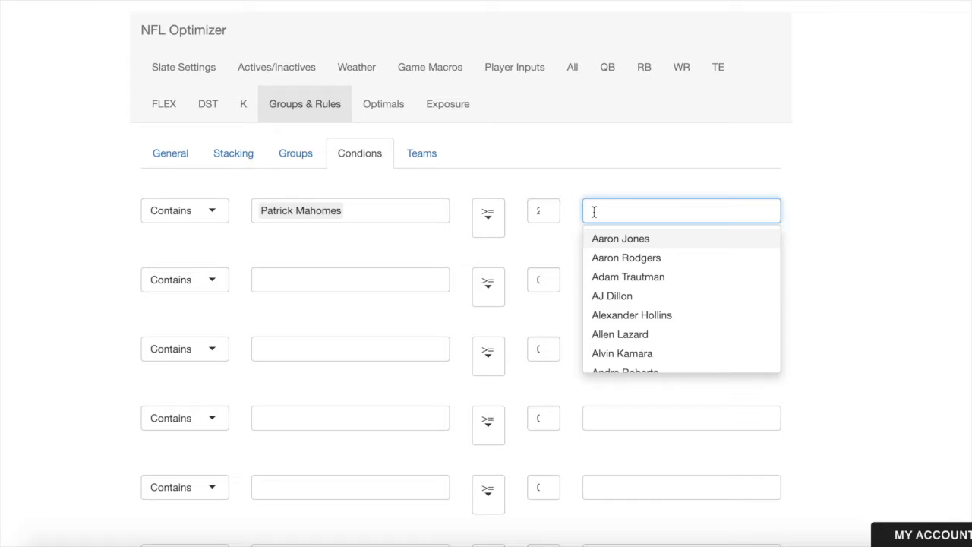
text(kelce)
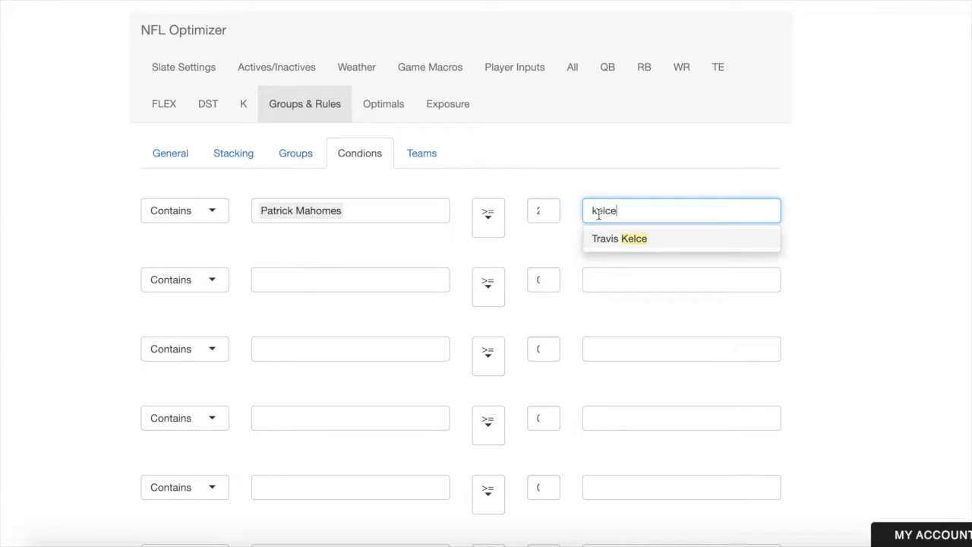
click(619, 239)
text(hil)
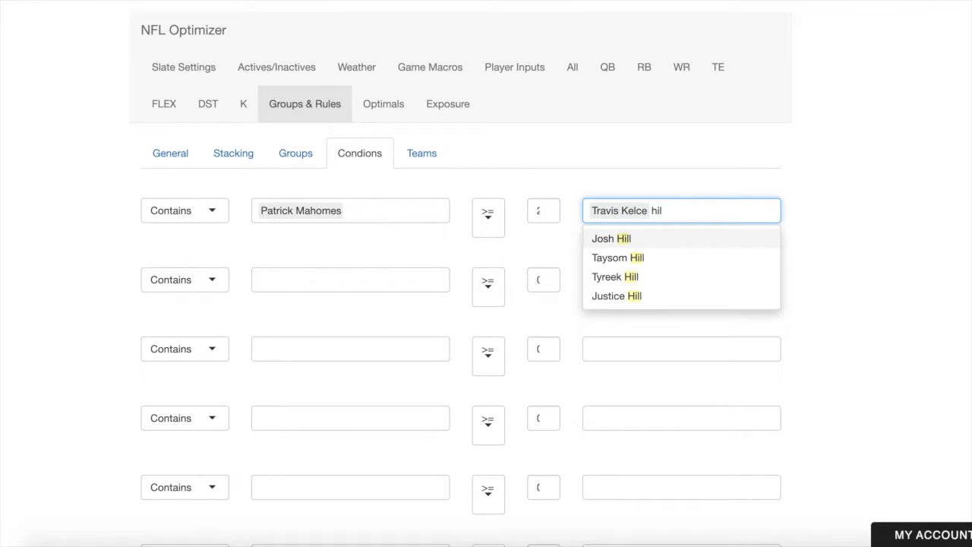
click(620, 277)
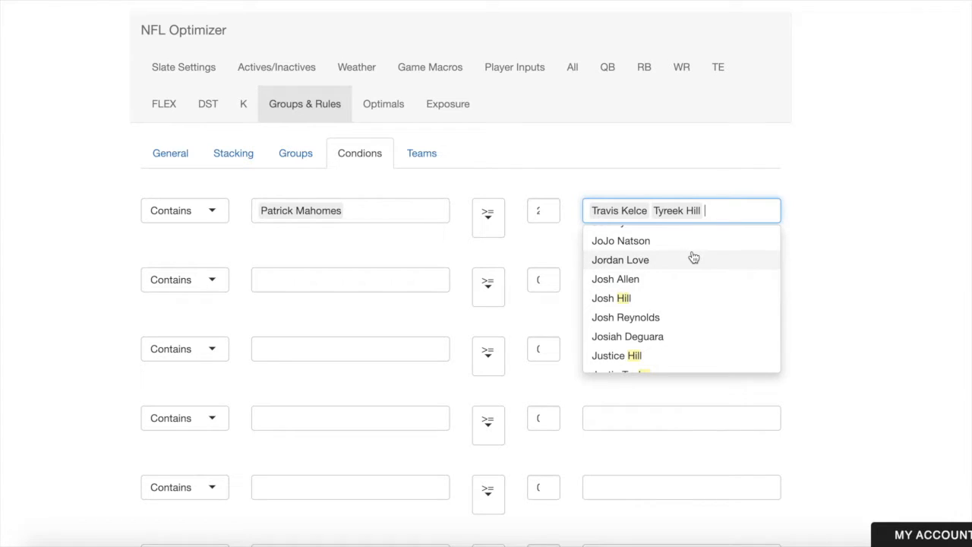
Add Demarcus Robinson, Mecole Hardman and Darrel Williams to the required players of the Mahomes condition
text(dem)
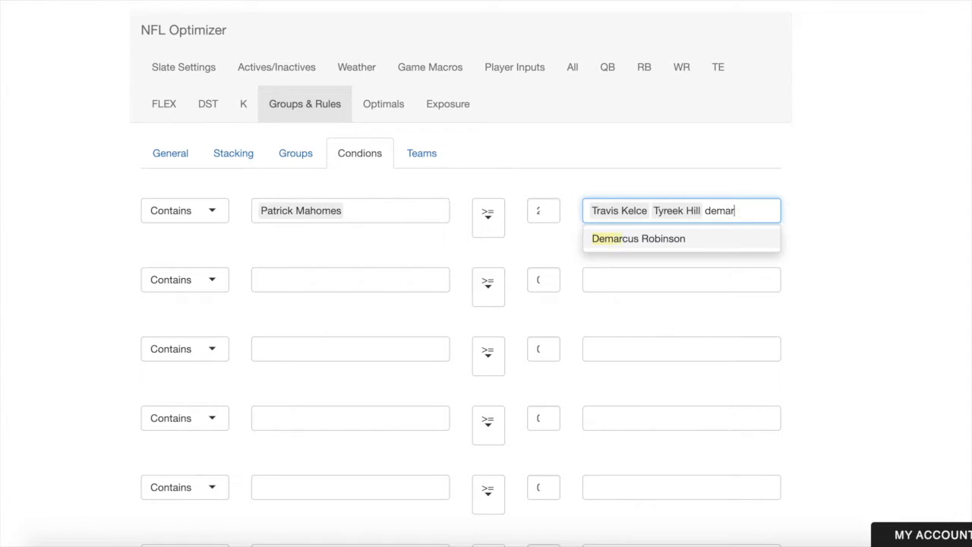
text(ar)
click(709, 240)
text(hardm)
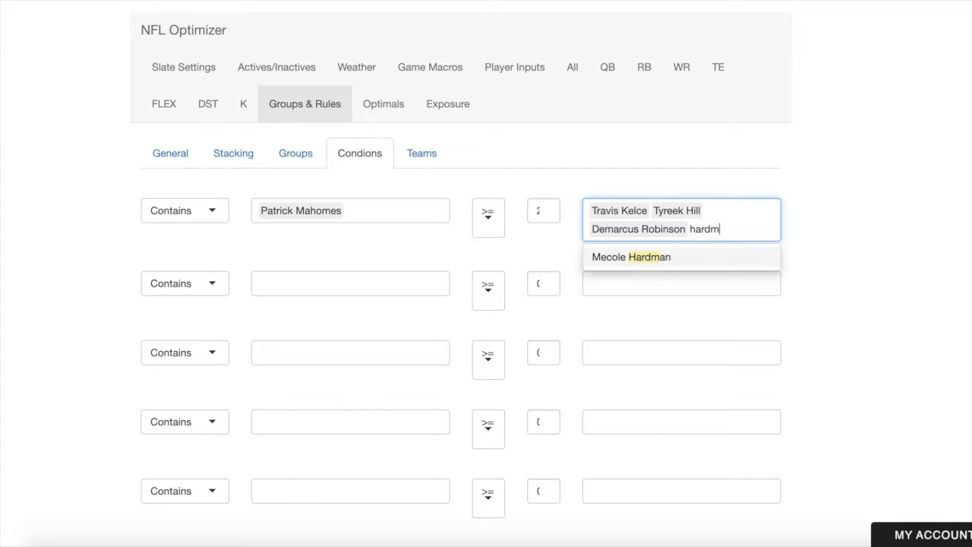
click(699, 256)
text(darr)
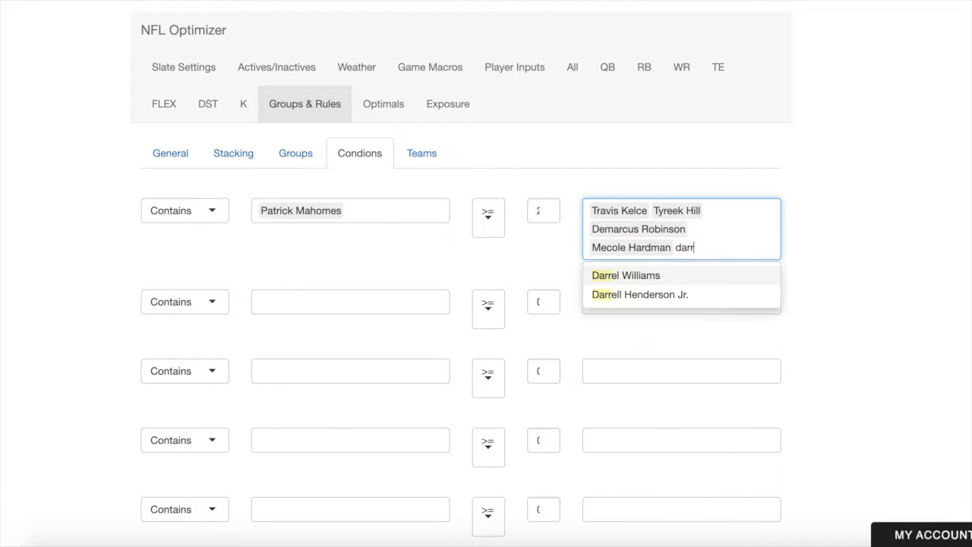
click(673, 277)
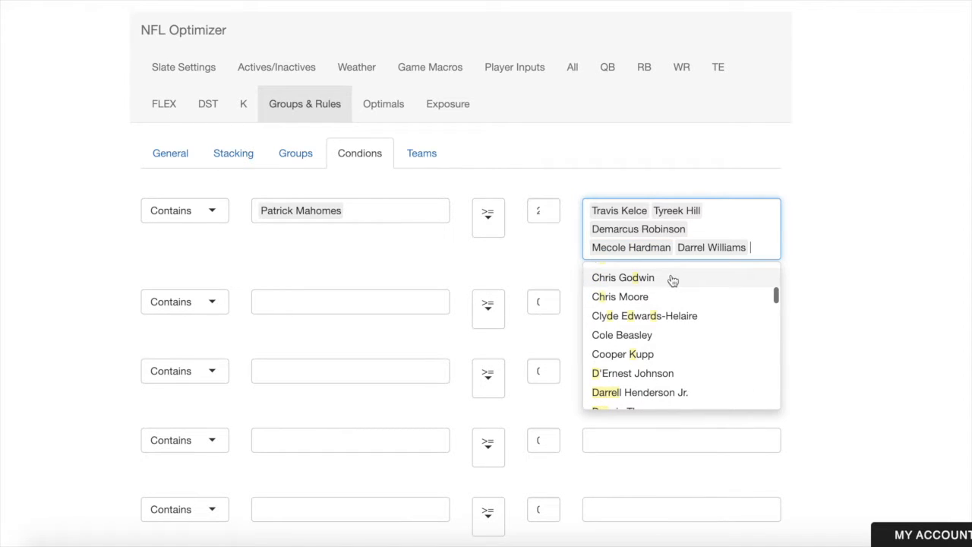
click(545, 251)
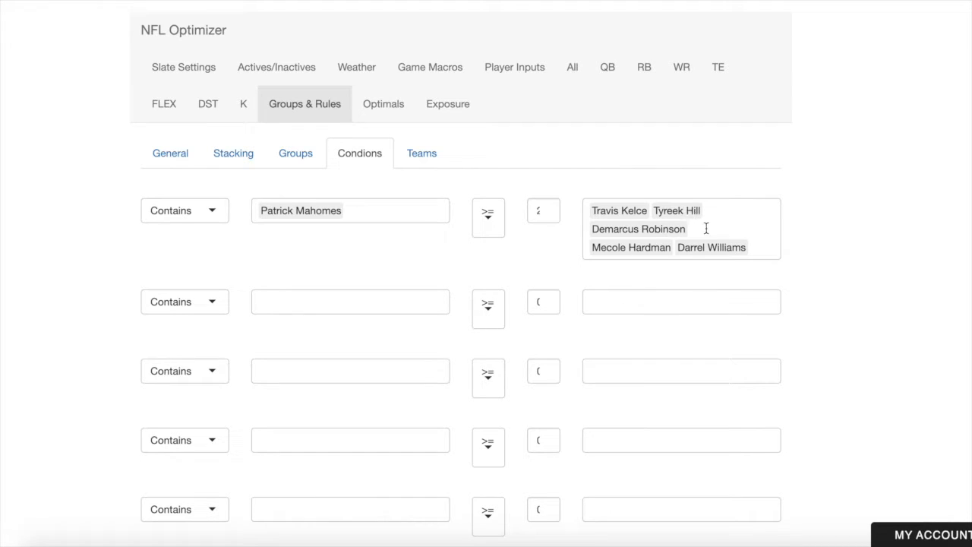
Start the second lineup condition: when it contains Drew Brees, require >= 2 players
click(362, 310)
text(brees)
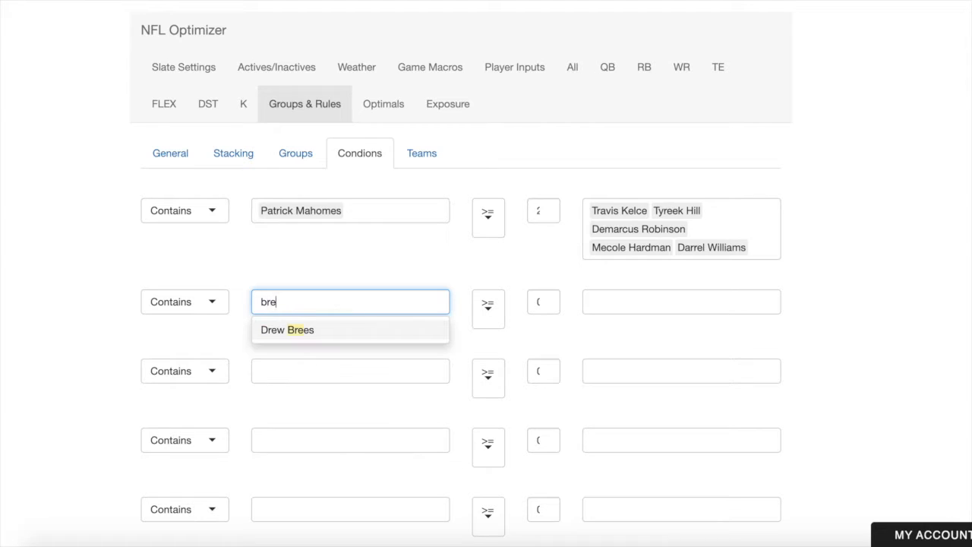
click(354, 331)
click(540, 303)
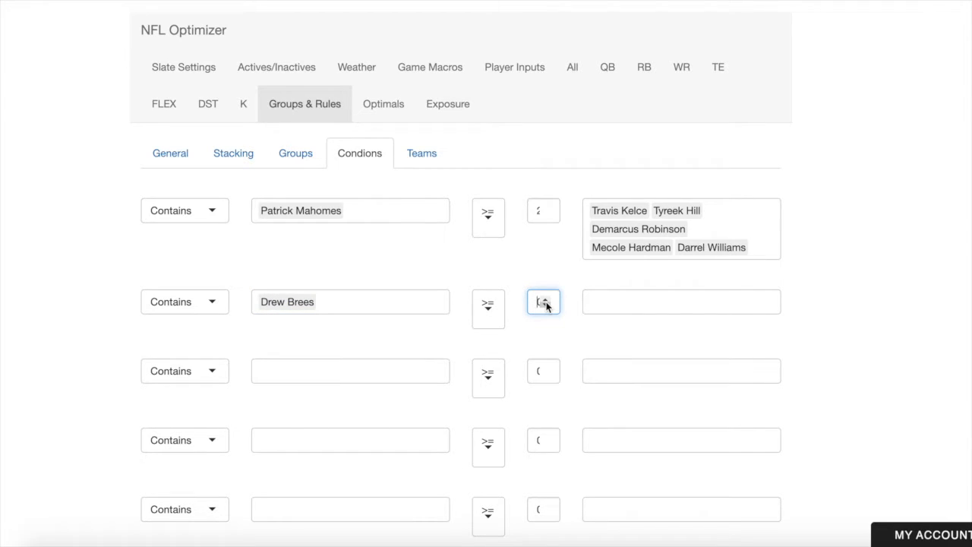
key(BackSpace)
Add Alvin Kamara and Michael Thomas to the required players of the Brees condition
click(643, 302)
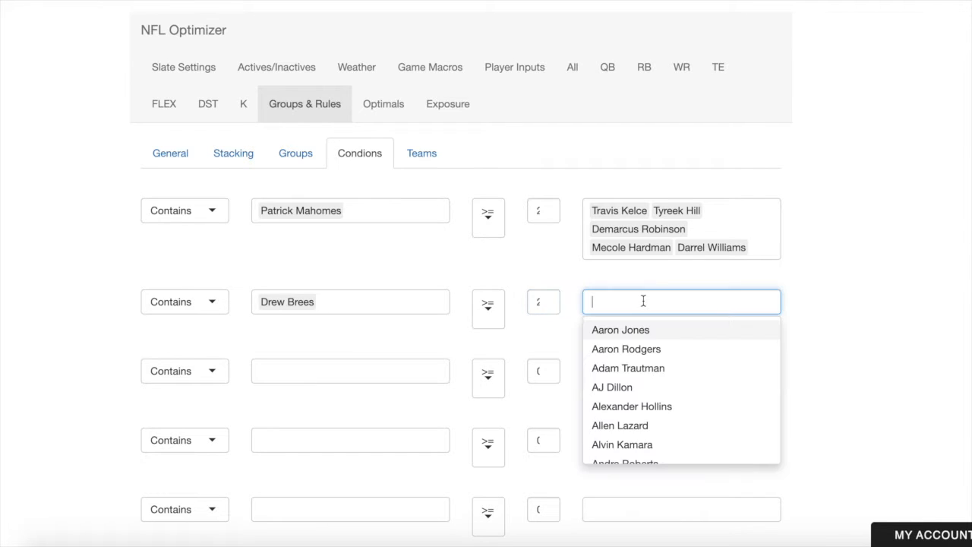
text(karm)
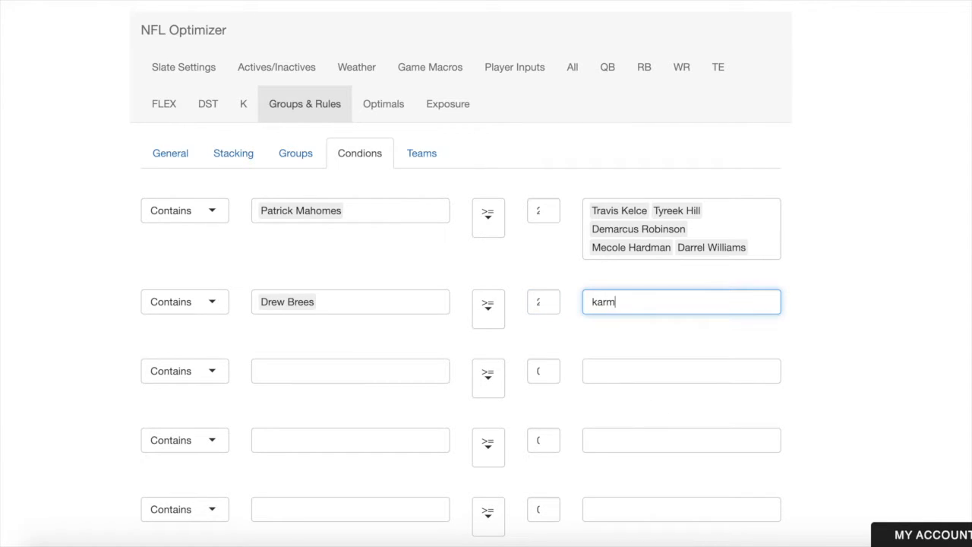
key(BackSpace)
text(m)
key(Return)
text(h)
key(BackSpace)
text(thomas)
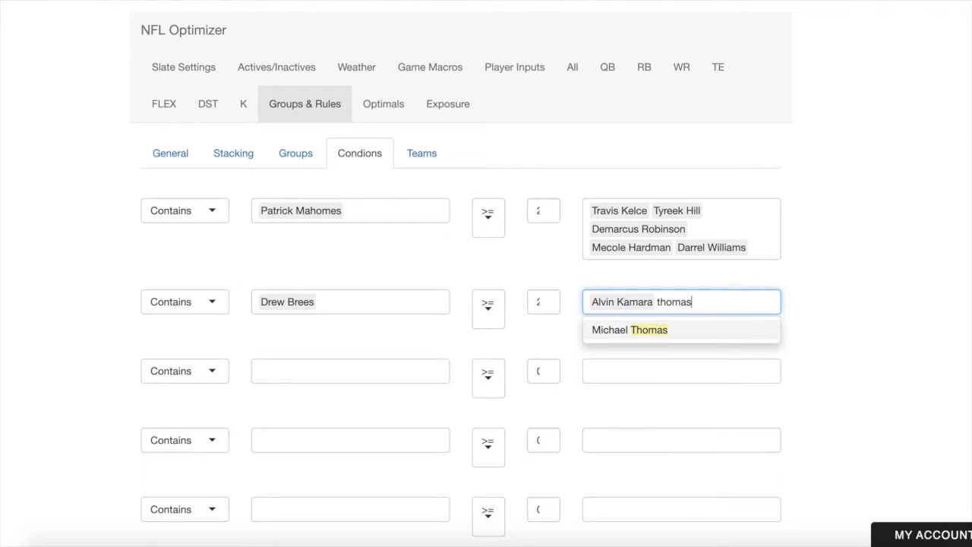
key(Return)
Add Emmanuel Sanders and Jared Cook to the required players of the Brees condition
text(sand)
key(Return)
text(cook)
click(673, 355)
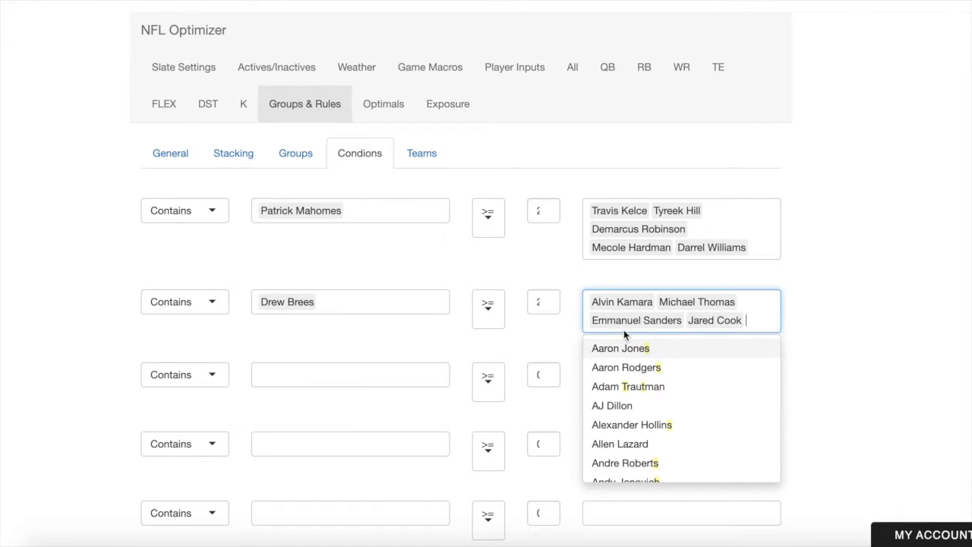
click(575, 309)
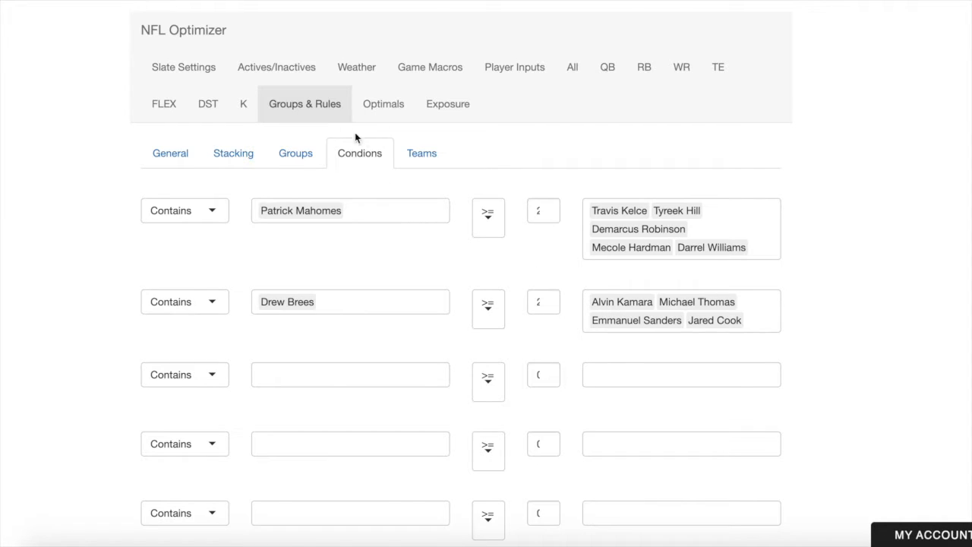
Generate the optimal lineups and compare the players in the first two lineups, including the tight end and flex positions
click(385, 104)
scroll(76, 349, down, 1)
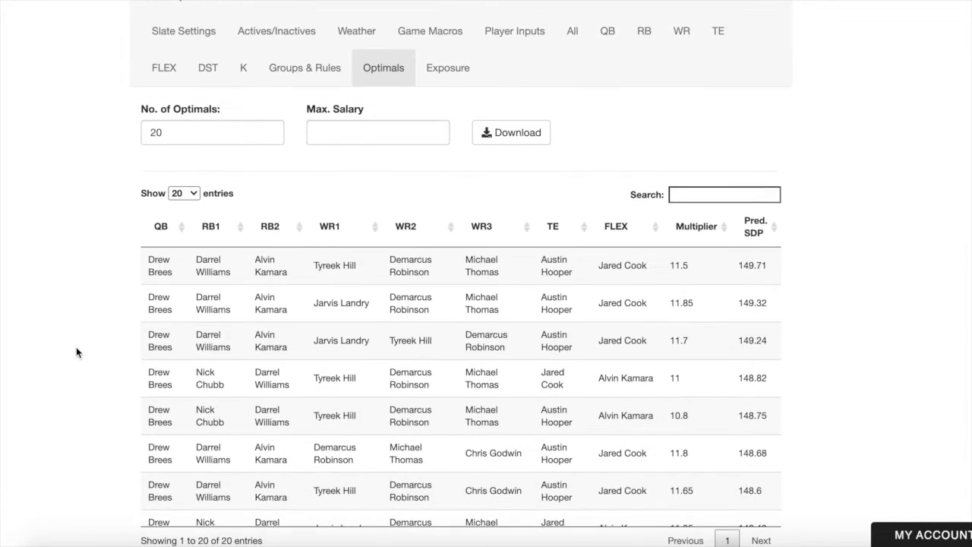
click(233, 272)
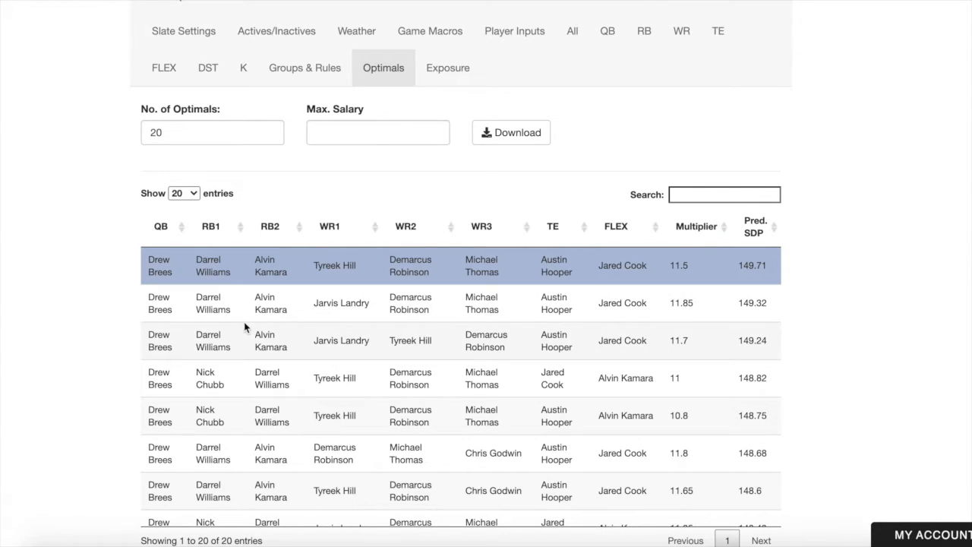
click(435, 308)
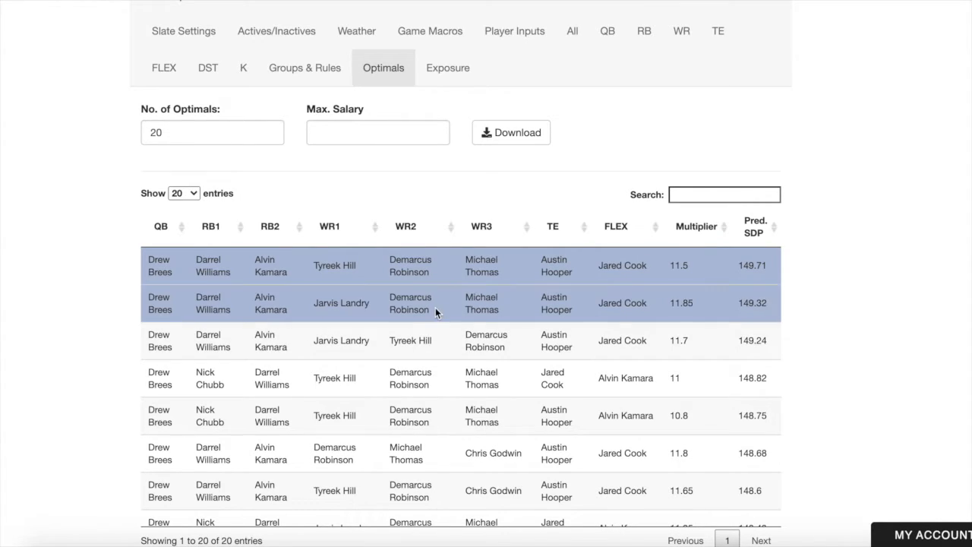
click(376, 275)
click(373, 297)
Remove TE from the allowed flex positions in the general rules
click(289, 67)
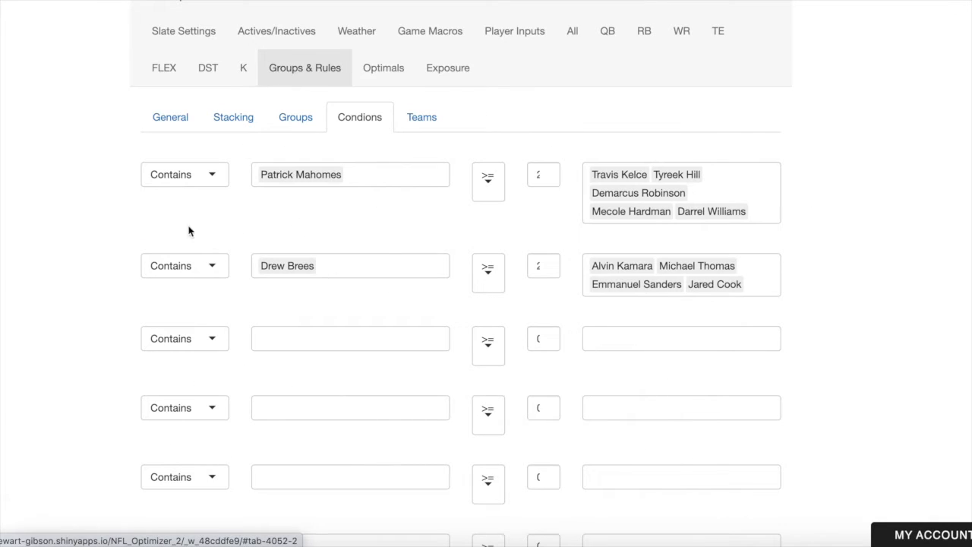
click(184, 128)
click(256, 297)
key(BackSpace)
click(149, 284)
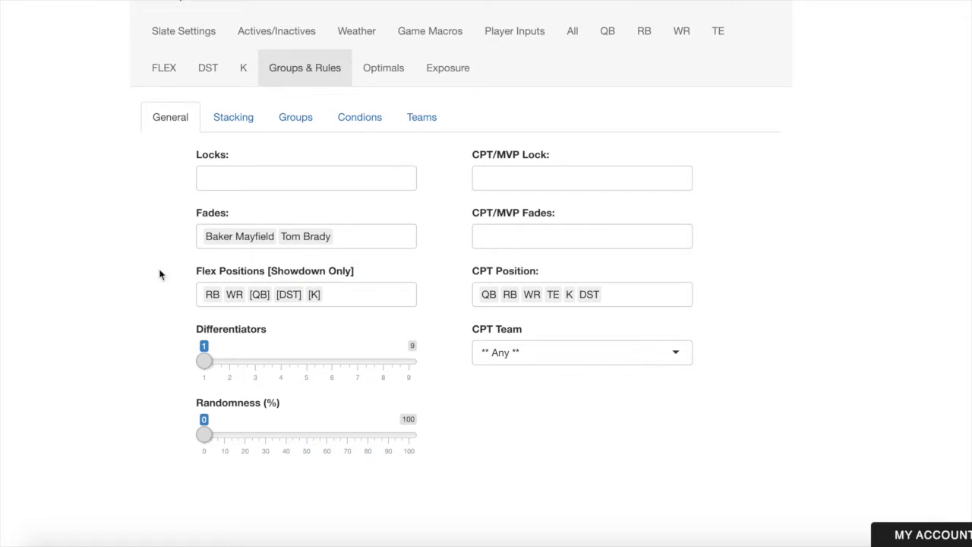
Examine the full list of regenerated optimal lineups for player combinations, multipliers and predicted points
click(386, 79)
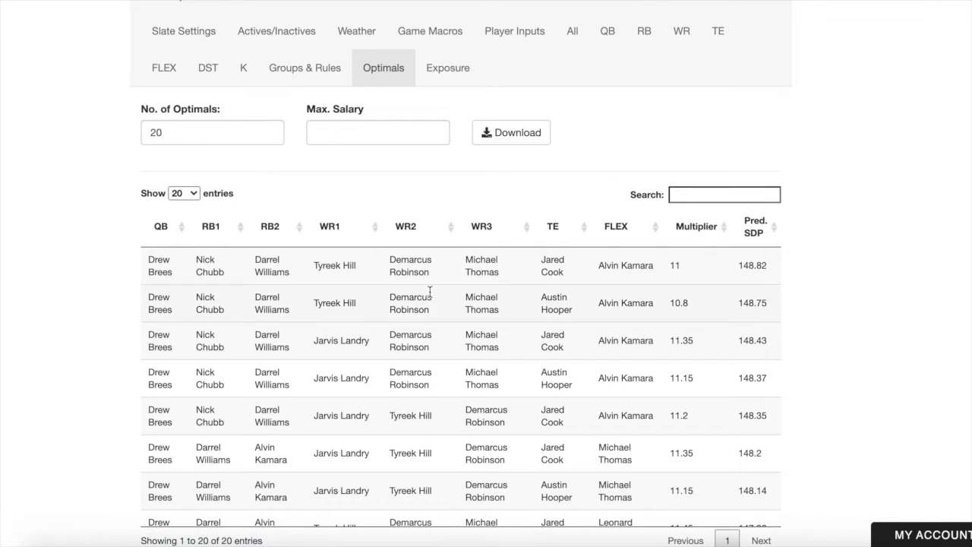
scroll(448, 323, down, 3)
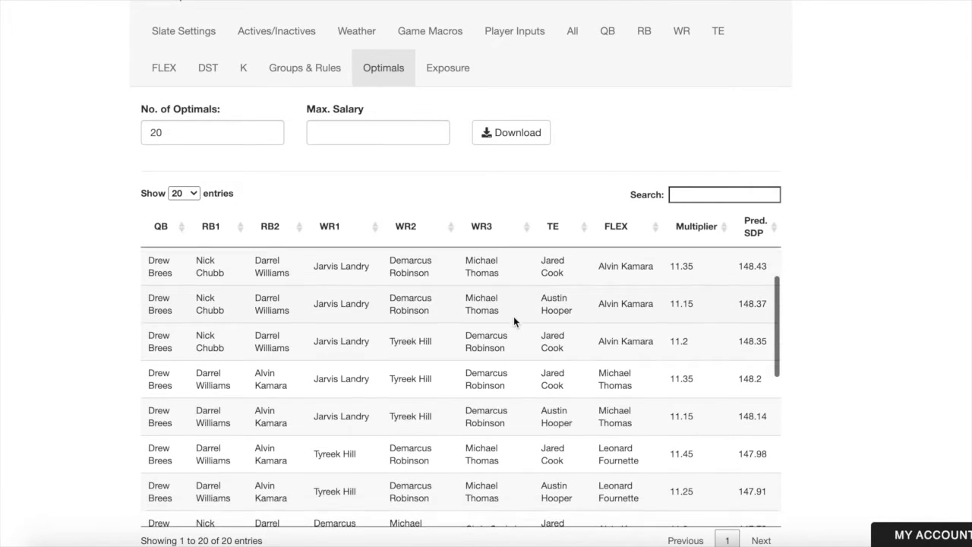
scroll(447, 439, down, 1)
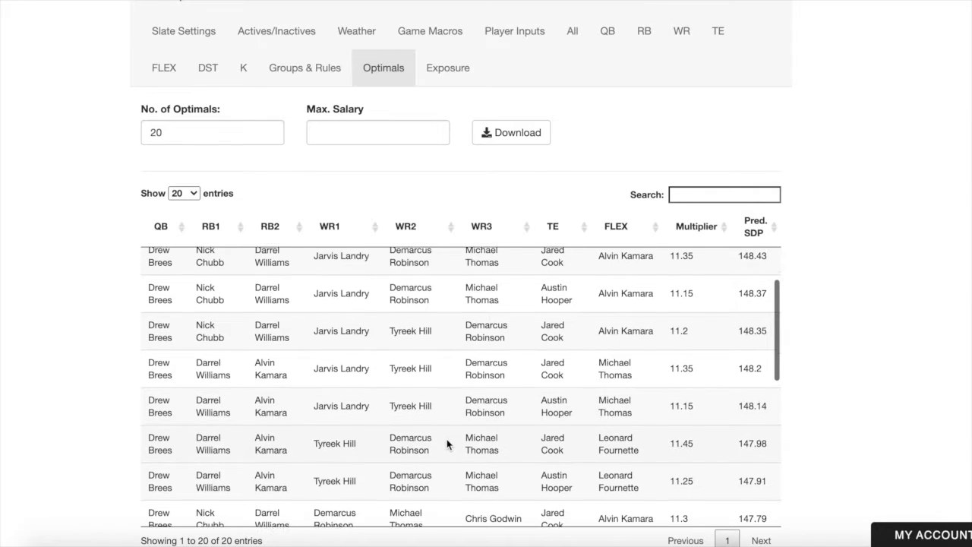
scroll(435, 401, down, 5)
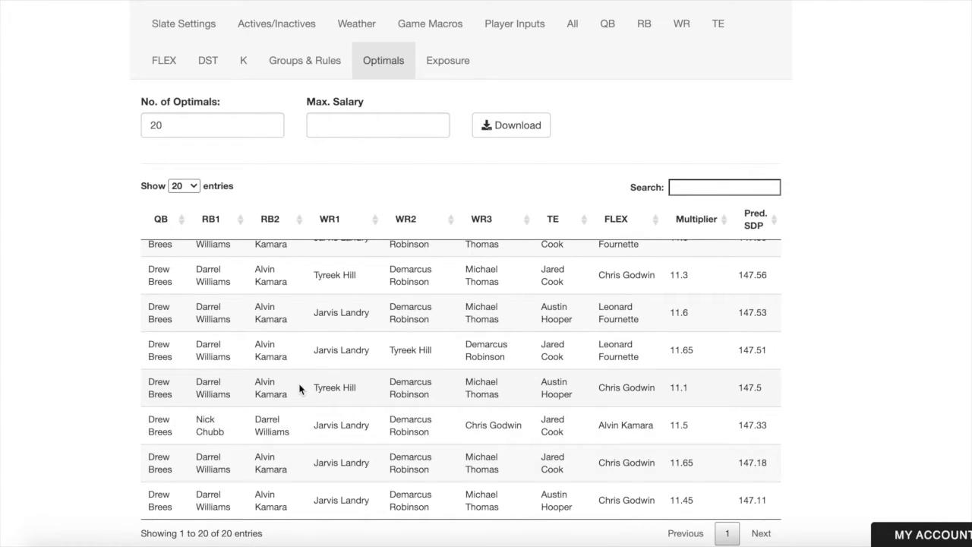
scroll(300, 389, up, 1)
scroll(301, 389, up, 1)
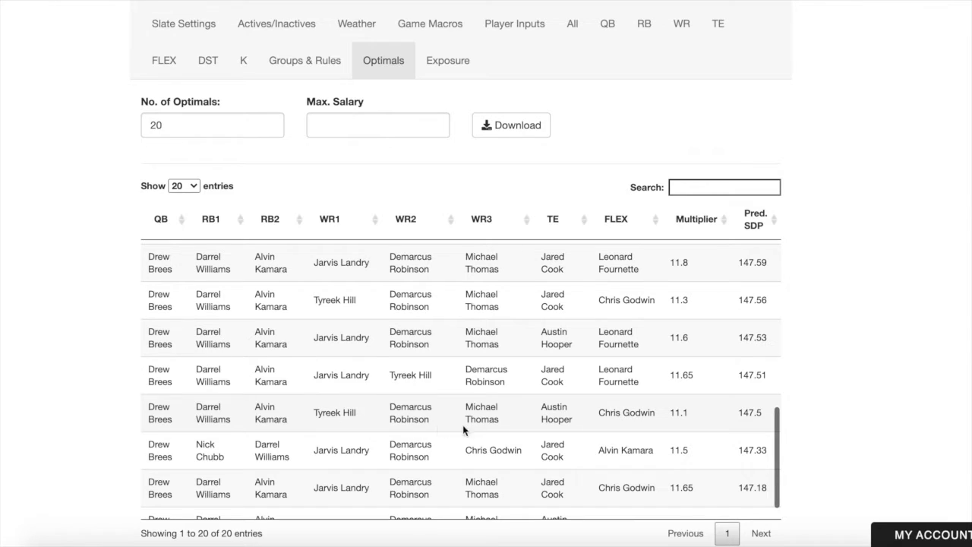
scroll(311, 372, up, 4)
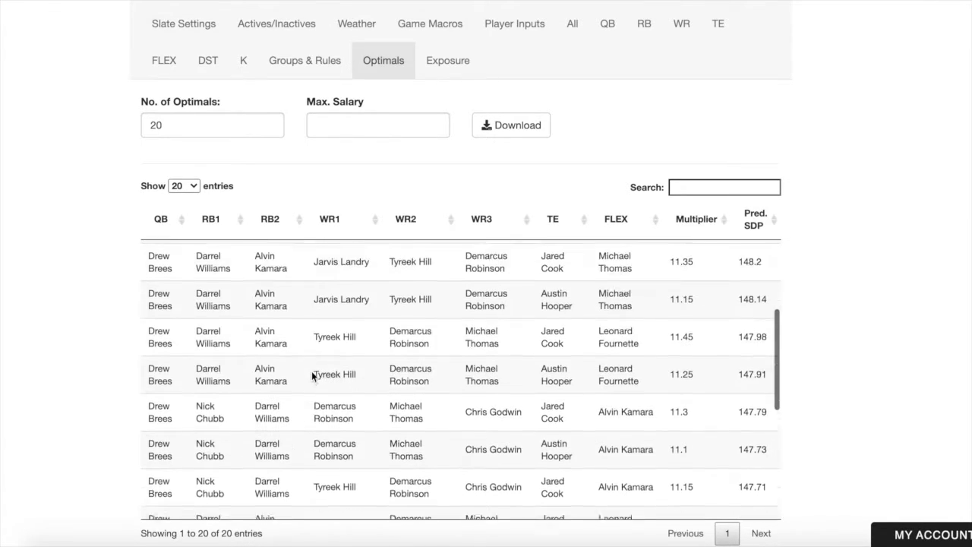
scroll(312, 374, up, 3)
Sort the running back projections by value, highest first
click(642, 27)
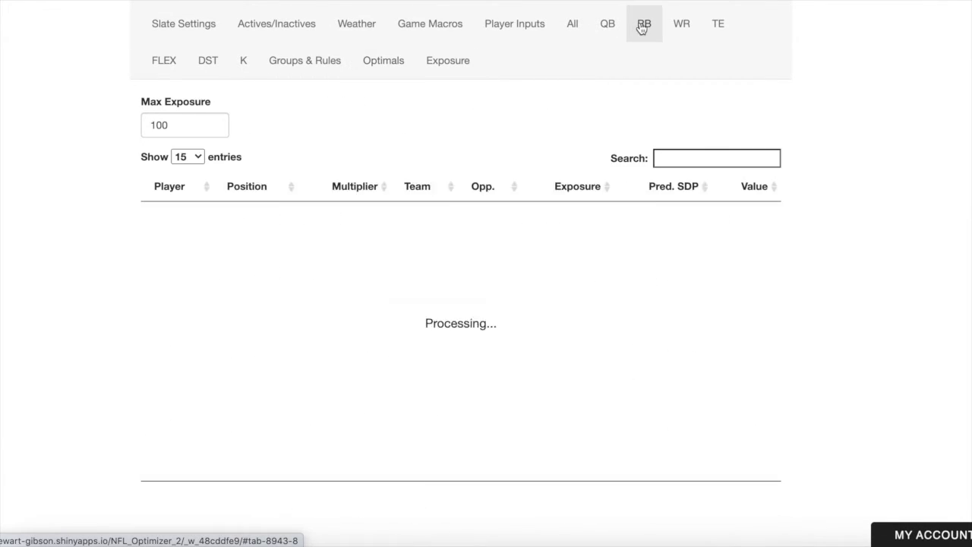
click(761, 192)
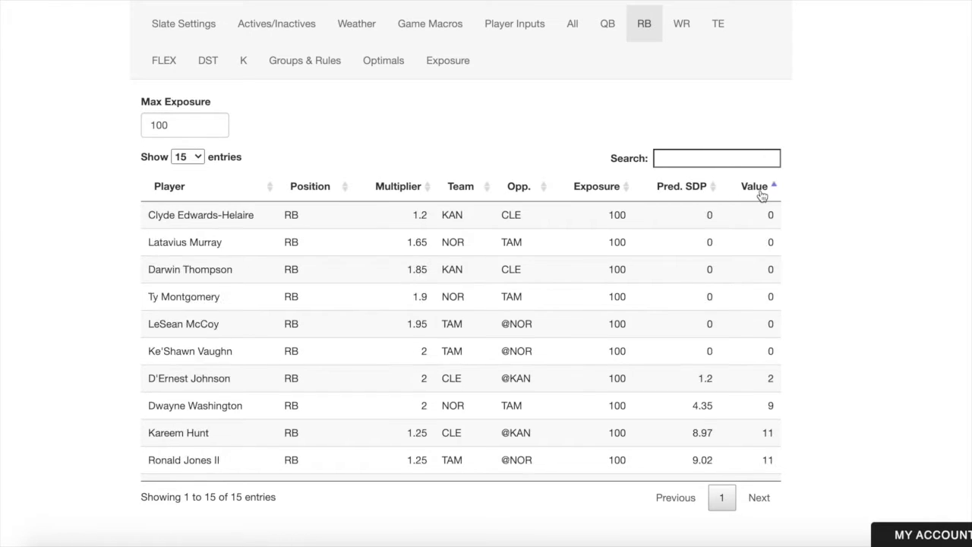
click(762, 194)
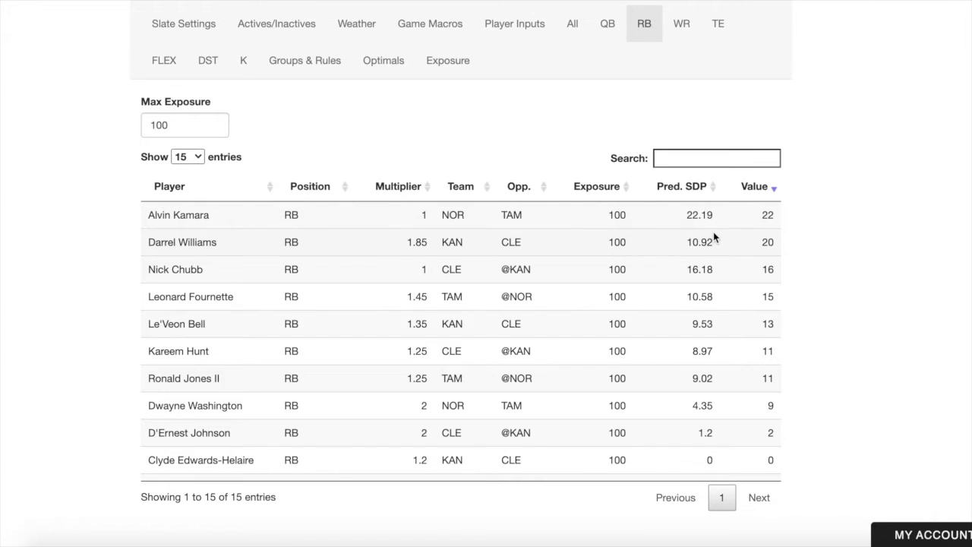
Sort the wide receiver and tight end projections by value, highest first
click(681, 24)
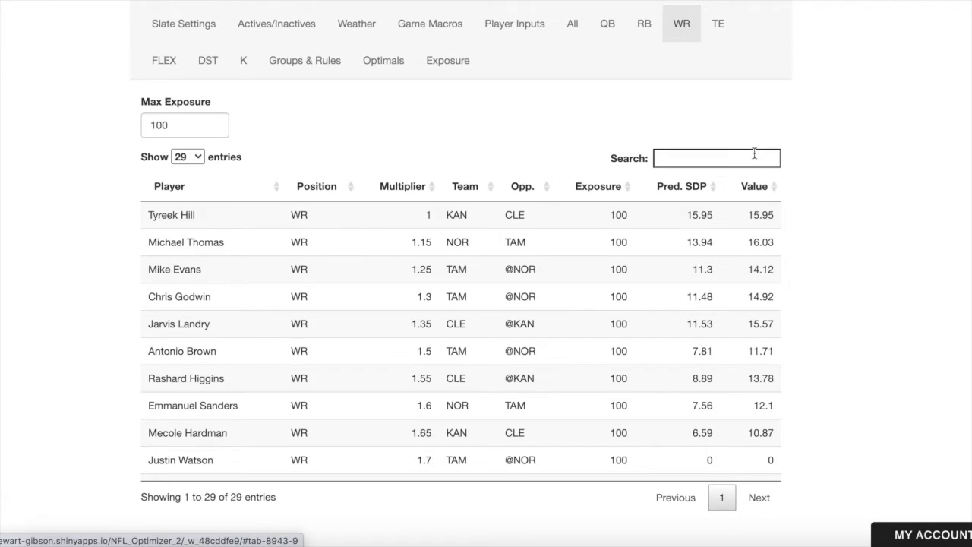
click(758, 189)
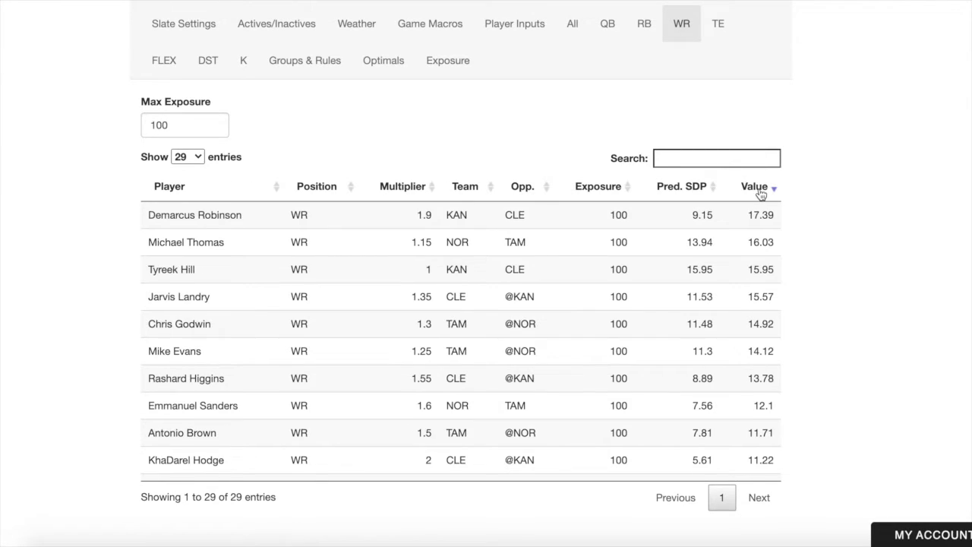
click(734, 241)
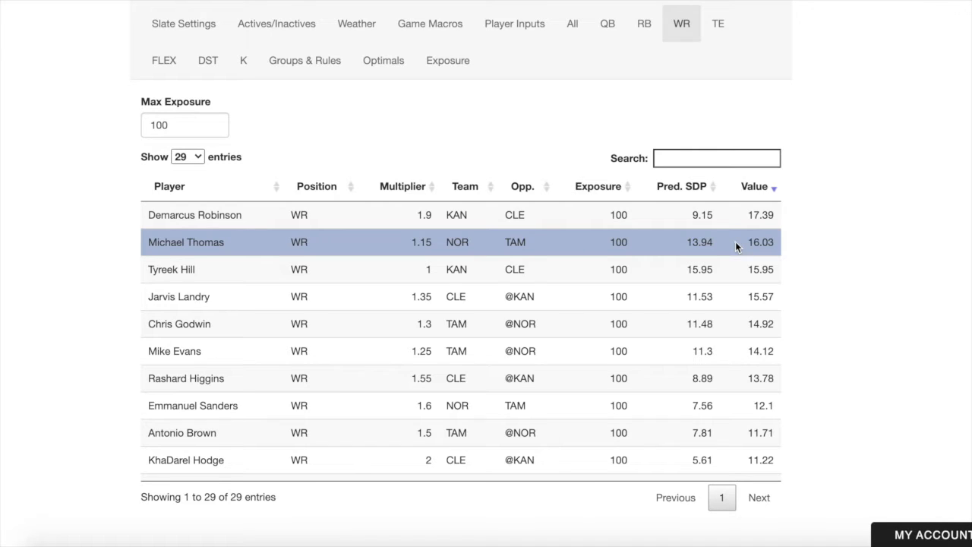
click(742, 240)
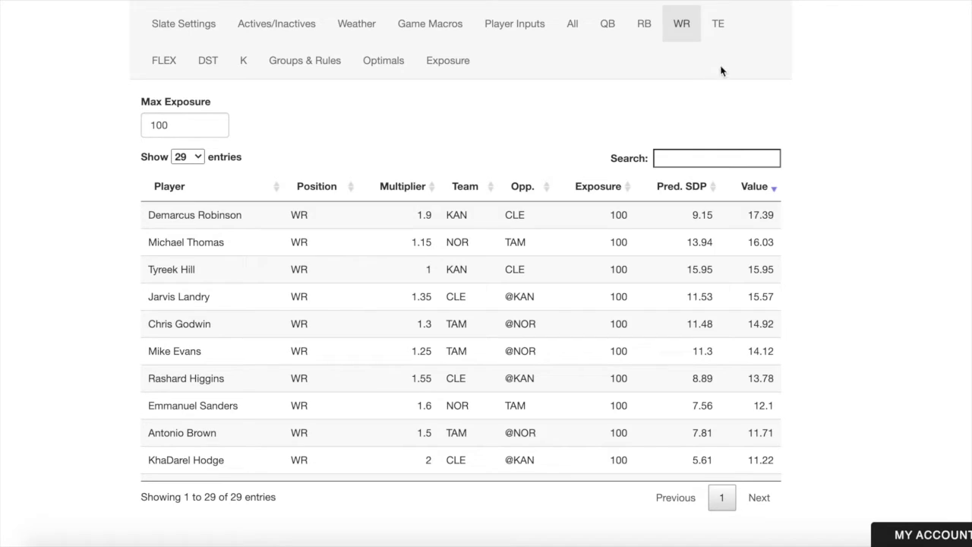
click(719, 25)
click(763, 186)
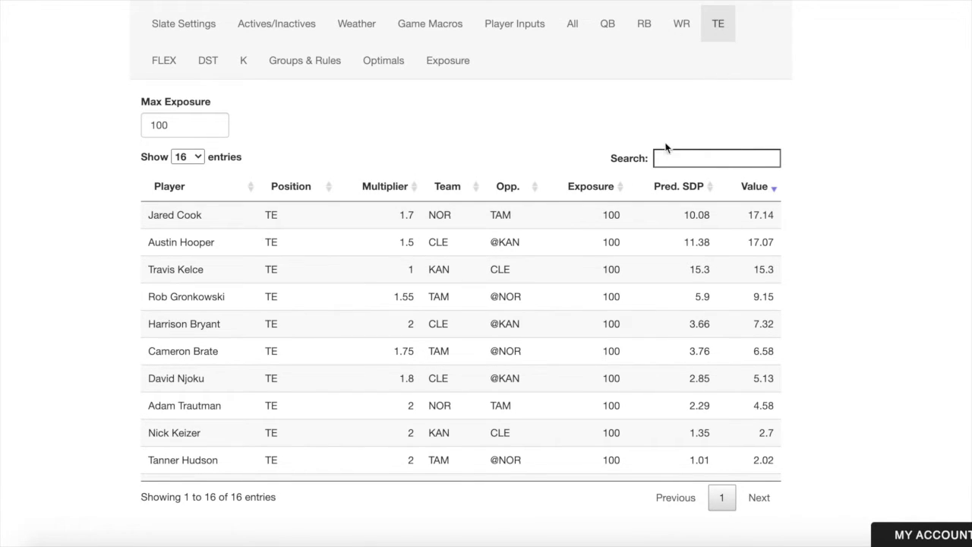
Review the optimal lineups for their receiver, tight end and flex combinations, multipliers and predicted points
click(394, 67)
scroll(543, 358, up, 5)
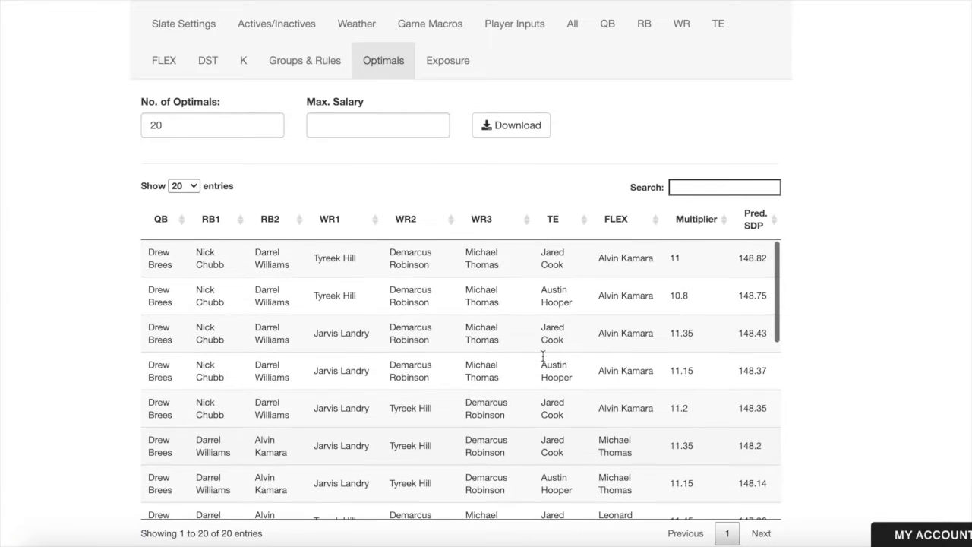
scroll(560, 330, down, 2)
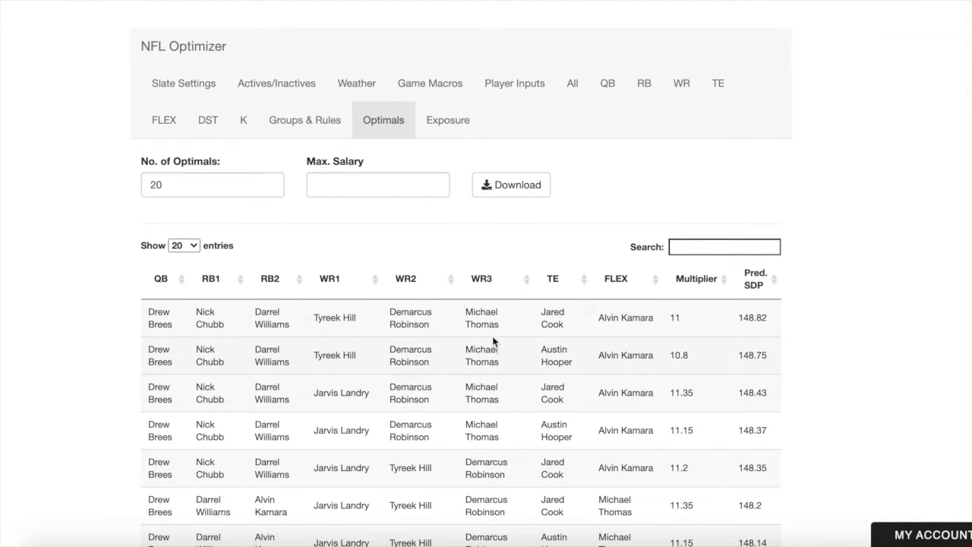
scroll(522, 346, down, 2)
scroll(522, 346, down, 4)
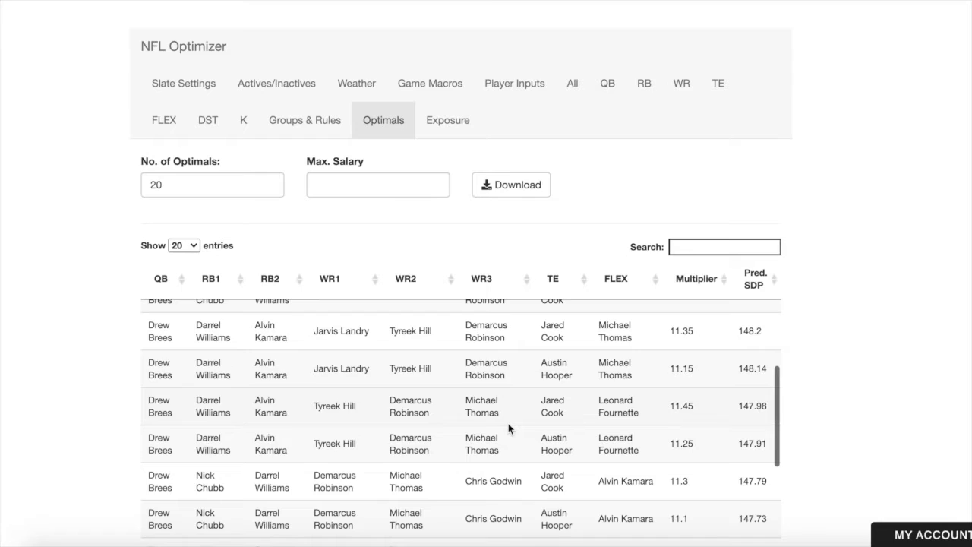
scroll(510, 439, up, 1)
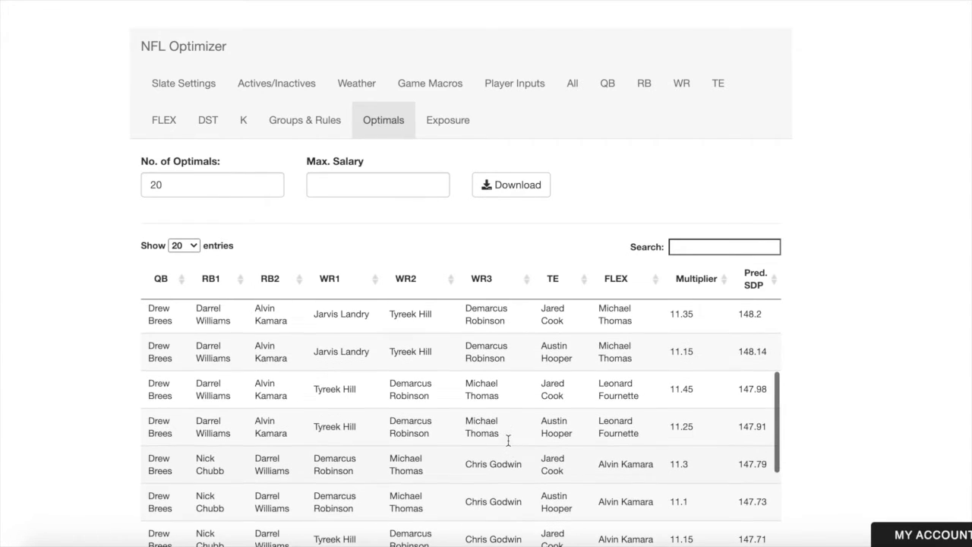
click(512, 363)
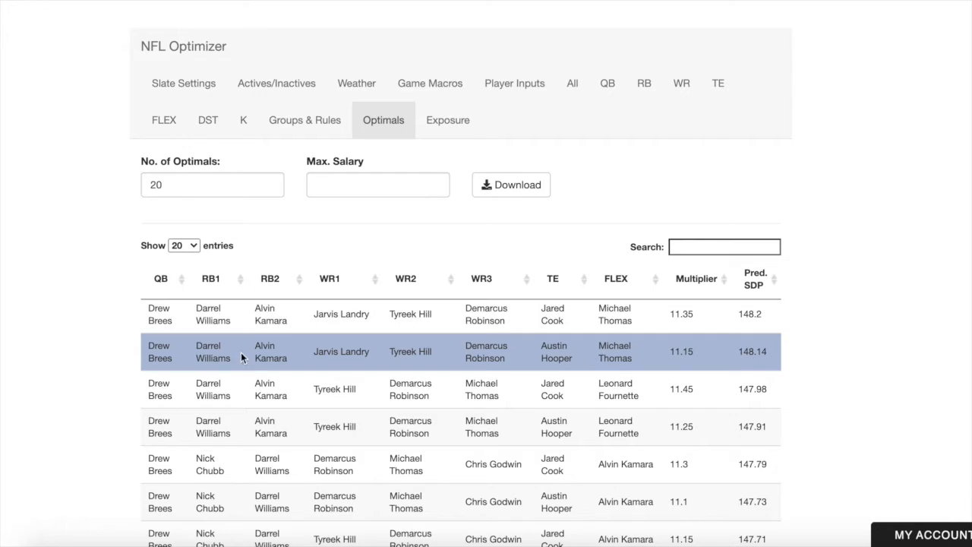
Examine each player's exposure across the optimal lineups, including that of quarterback Drew Brees
click(446, 123)
scroll(91, 316, down, 1)
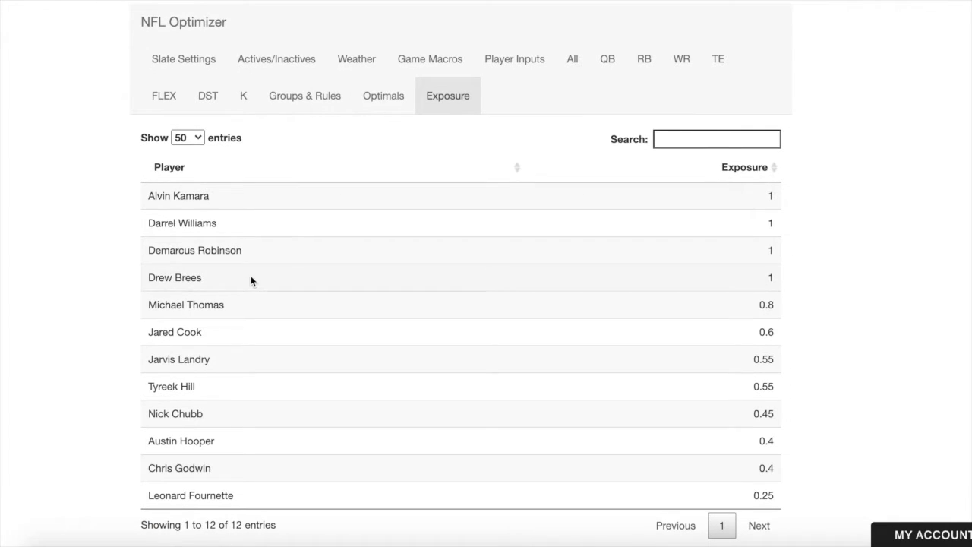
click(291, 277)
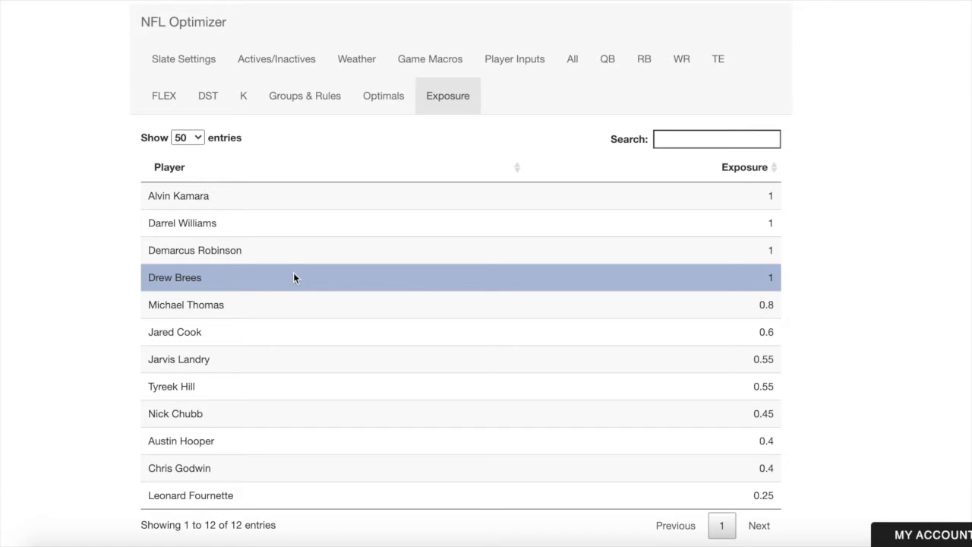
click(382, 105)
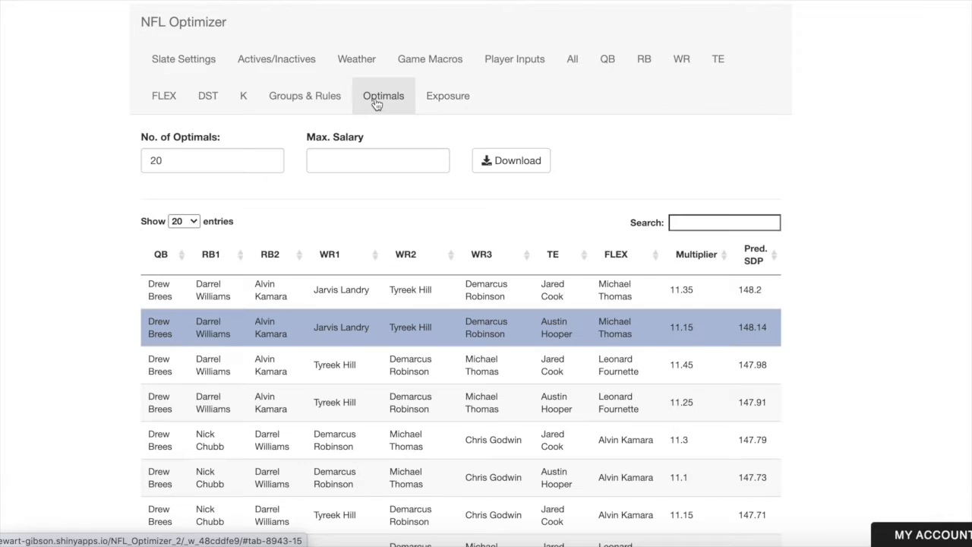
Set the maximum exposure for all quarterbacks to 65
click(608, 61)
scroll(573, 205, down, 1)
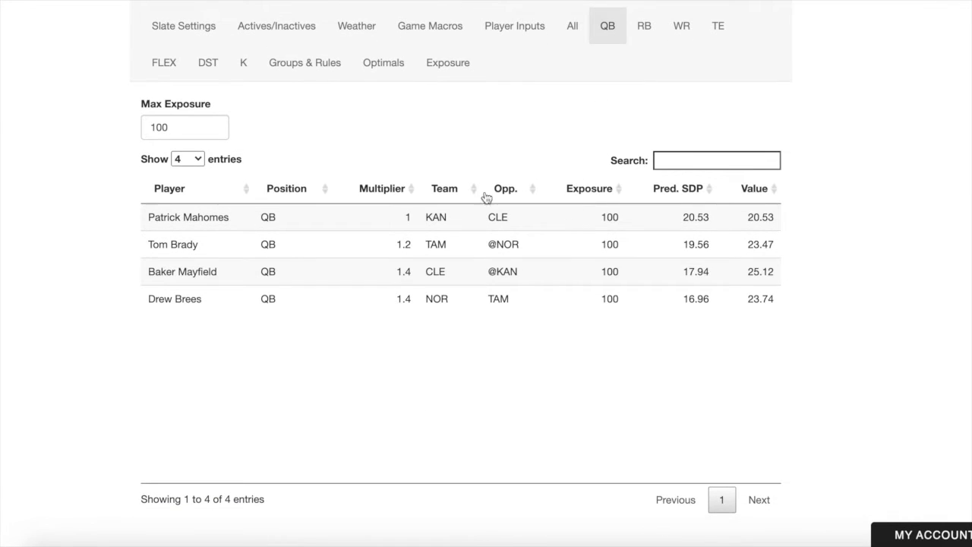
drag(181, 130, 137, 127)
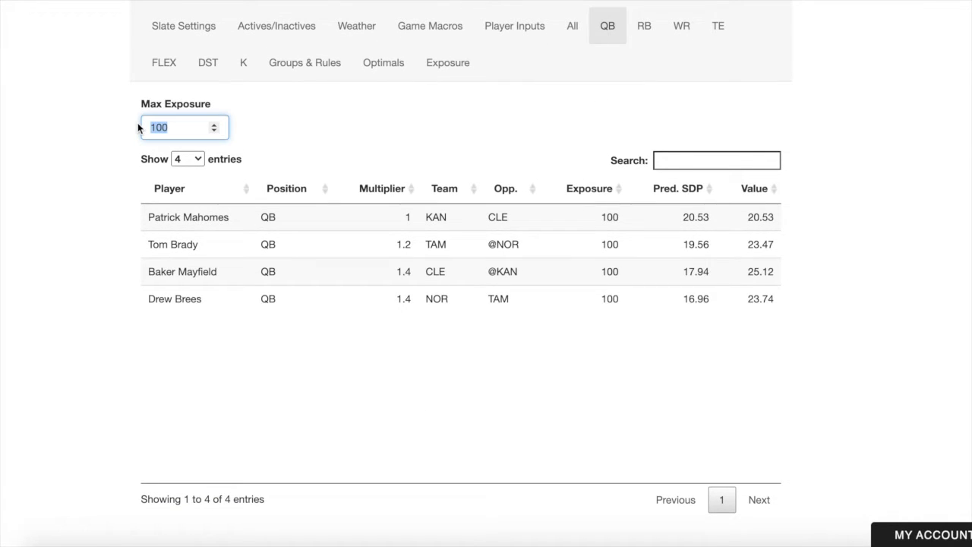
text(65)
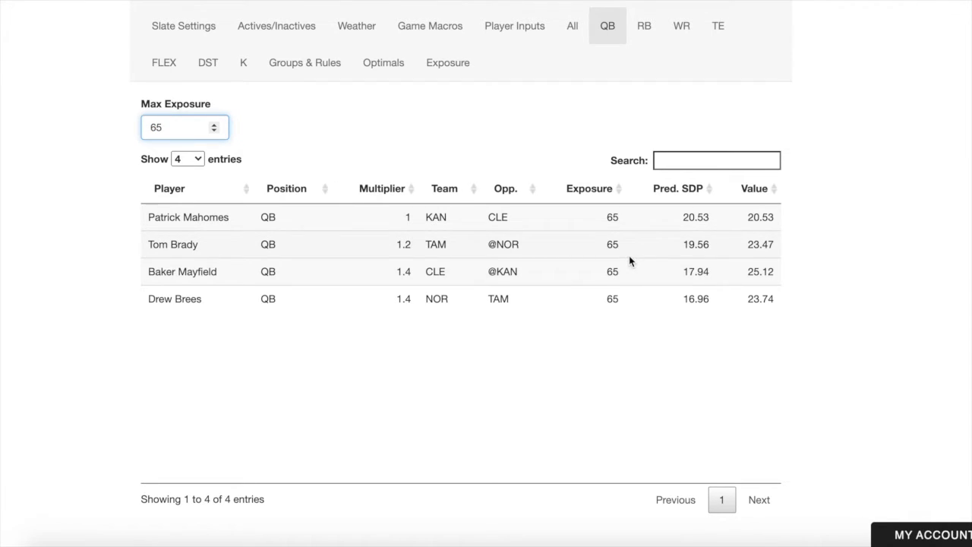
Regenerate the optimal lineups and check which quarterbacks are used throughout the list
click(391, 64)
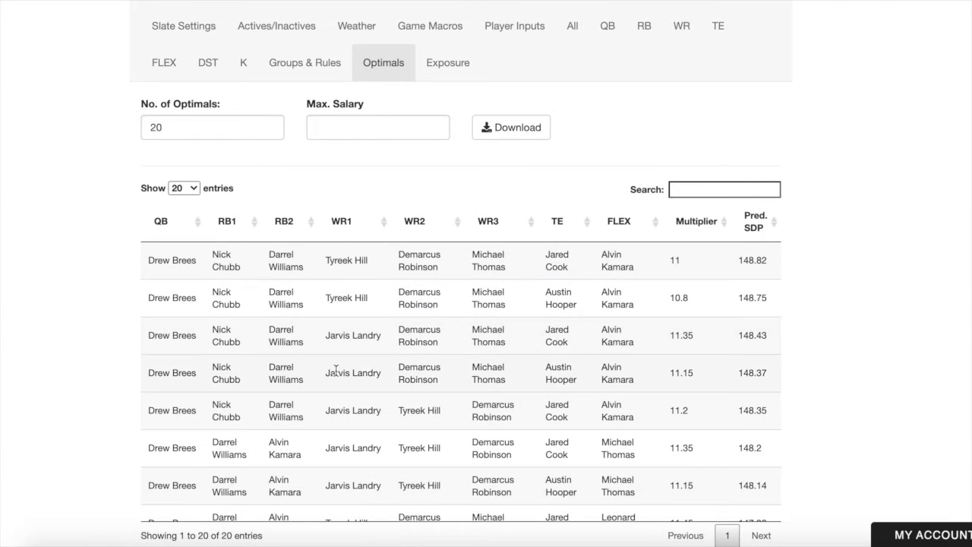
scroll(336, 366, down, 5)
scroll(336, 369, down, 3)
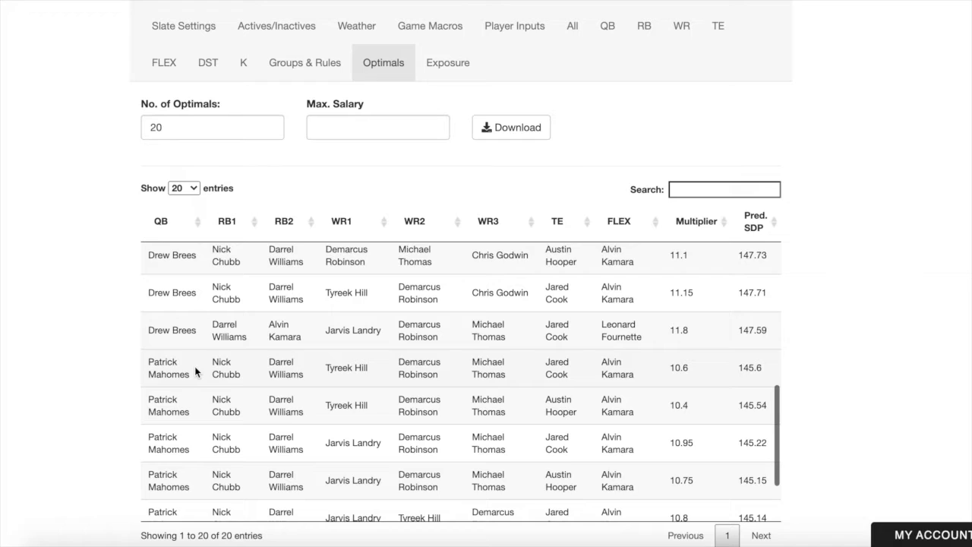
Set the individual exposure limit for quarterback Patrick Mahomes to 45
click(606, 30)
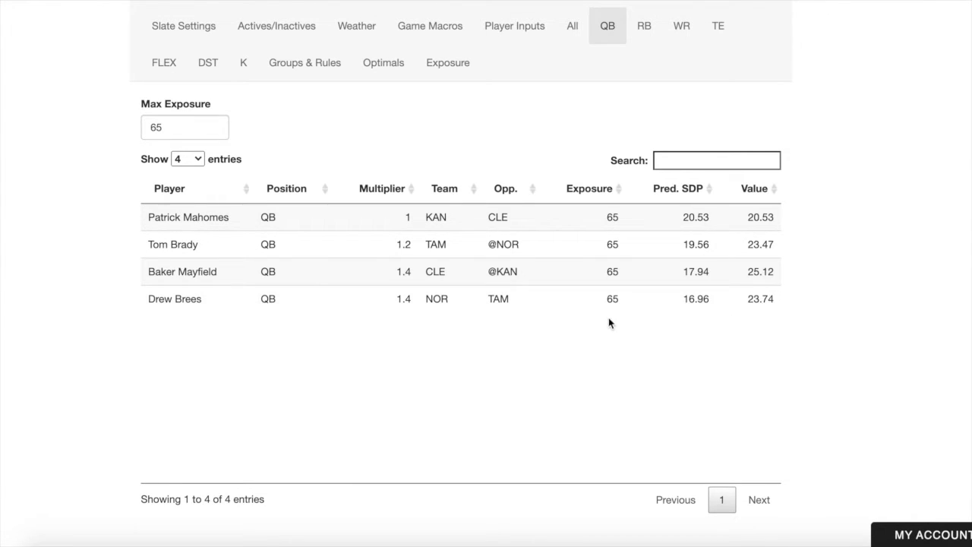
double_click(613, 219)
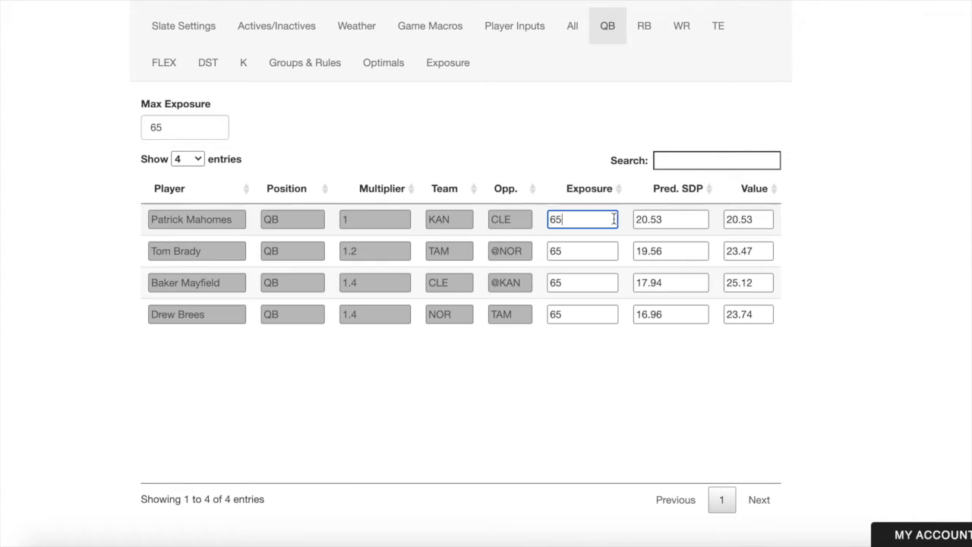
key(BackSpace)
text(45)
key(ctrl+Return)
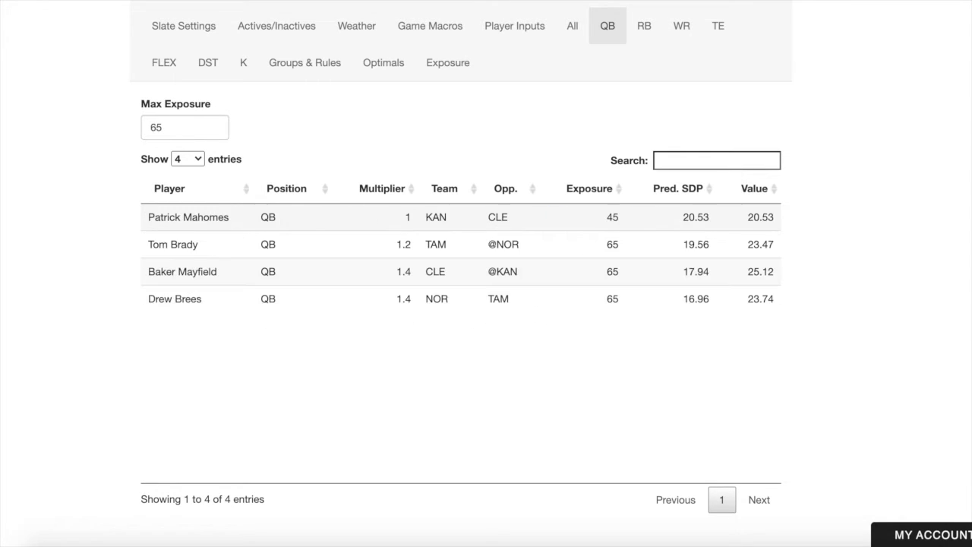
Regenerate the optimal lineups and examine how the quarterbacks and other players are distributed from the first lineup to the last
click(384, 64)
scroll(424, 392, down, 5)
scroll(425, 392, down, 6)
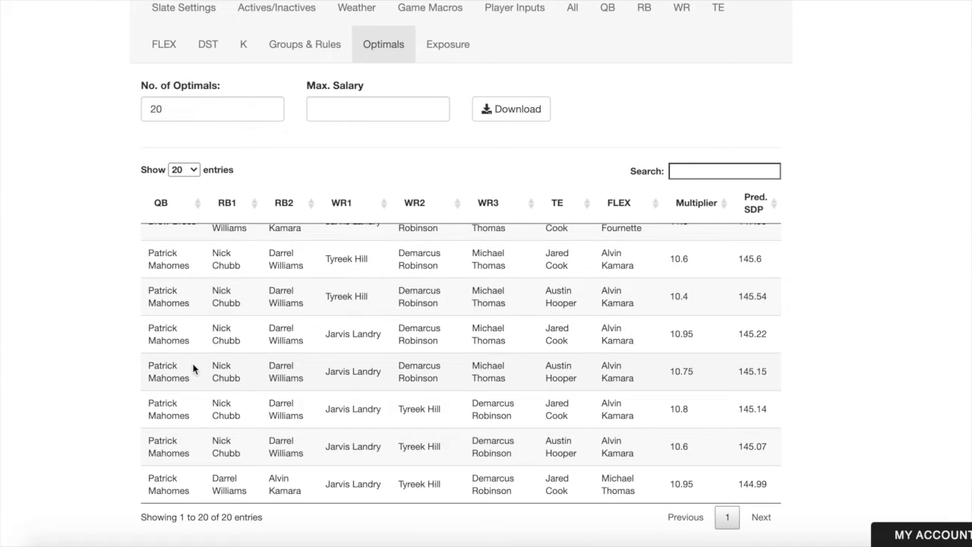
scroll(213, 282, up, 2)
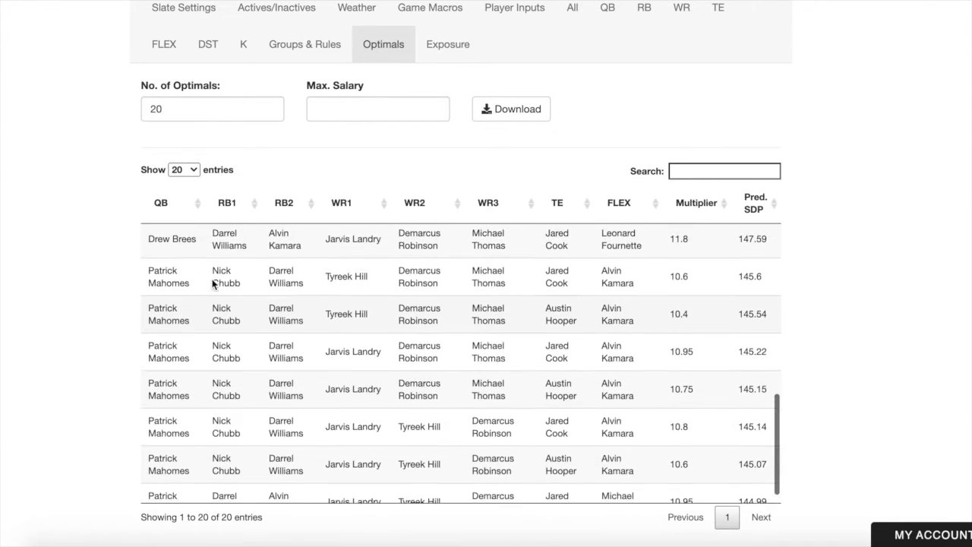
scroll(213, 282, up, 10)
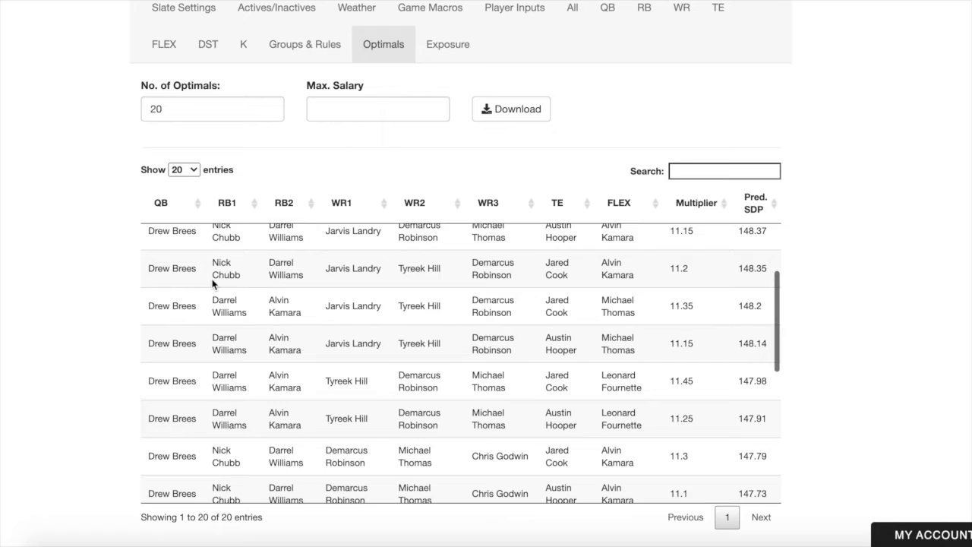
scroll(212, 279, up, 1)
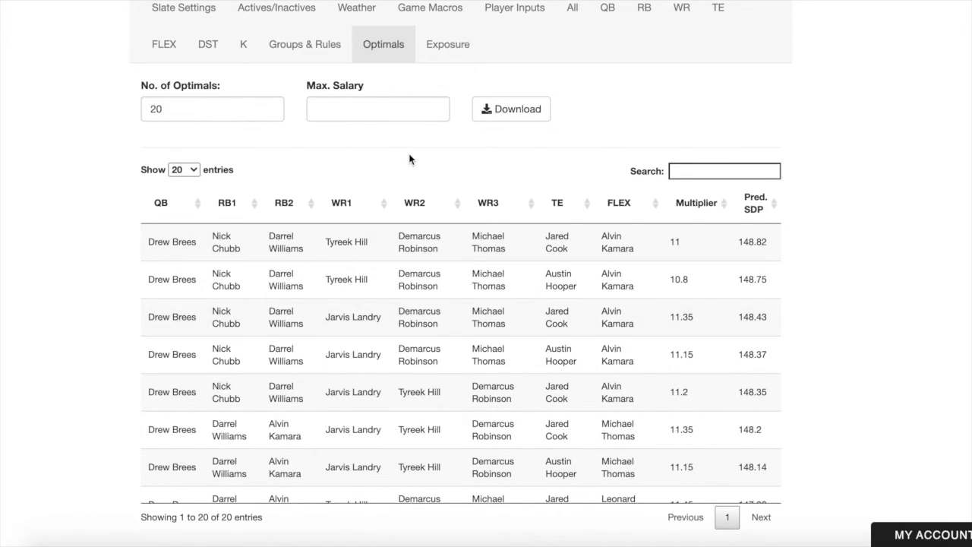
scroll(409, 155, up, 2)
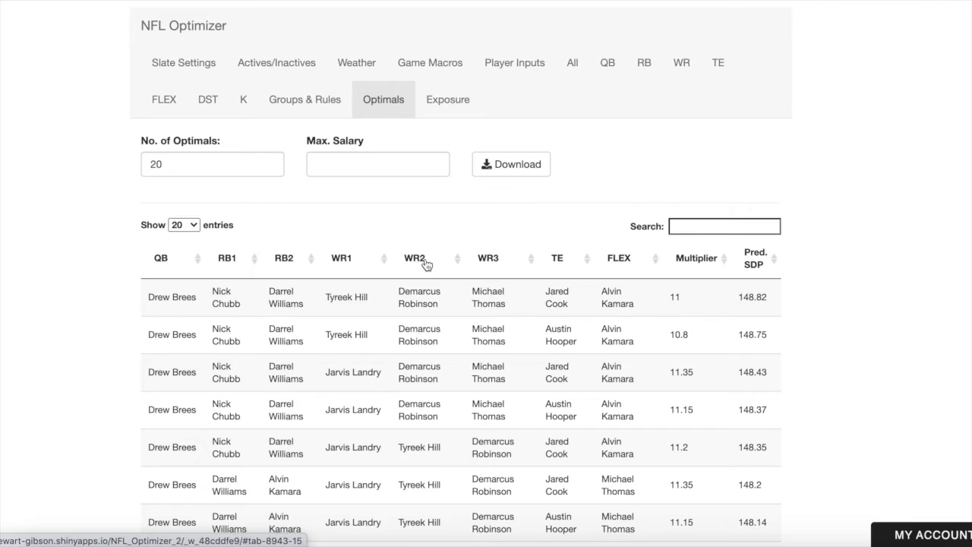
scroll(439, 360, down, 6)
scroll(439, 360, up, 5)
scroll(156, 361, up, 3)
Check the Differentiators setting in the general rules and compare the players in the first two optimal lineups
click(313, 112)
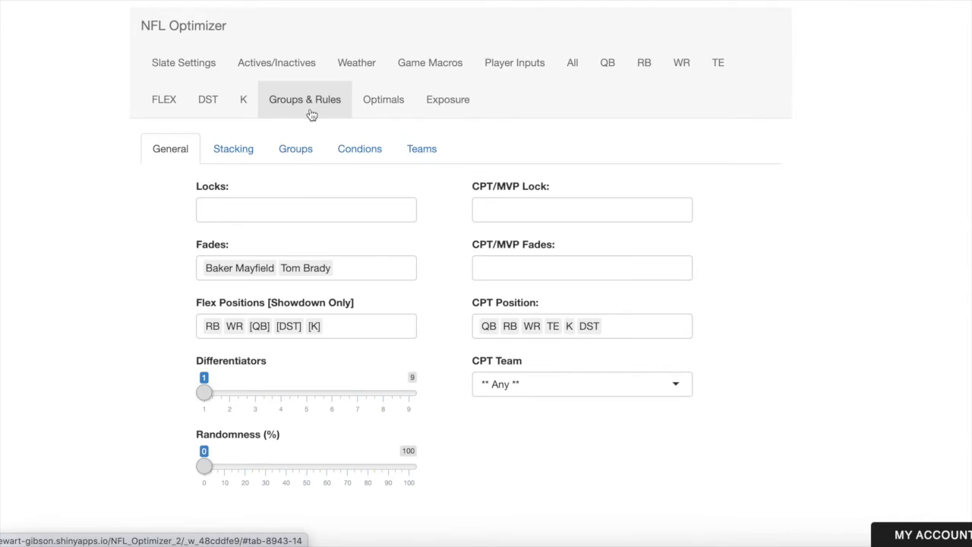
scroll(127, 334, down, 1)
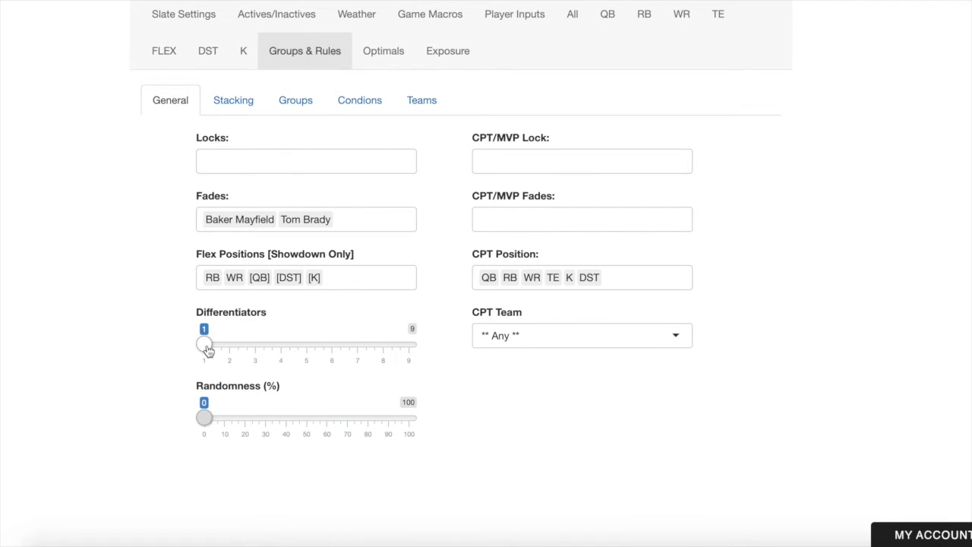
mouse_move(208, 350)
mouse_down()
mouse_move(231, 348)
mouse_move(203, 346)
mouse_up()
click(386, 62)
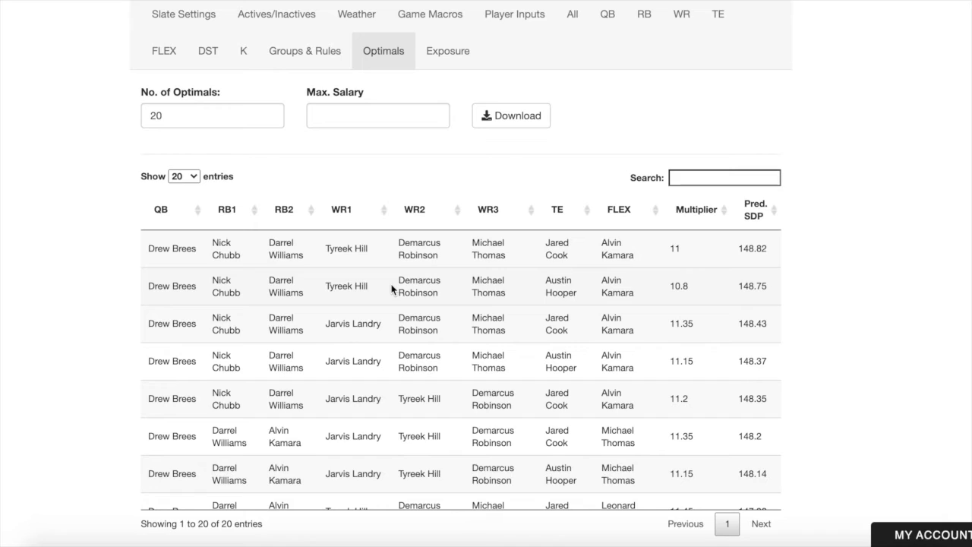
click(418, 281)
click(432, 245)
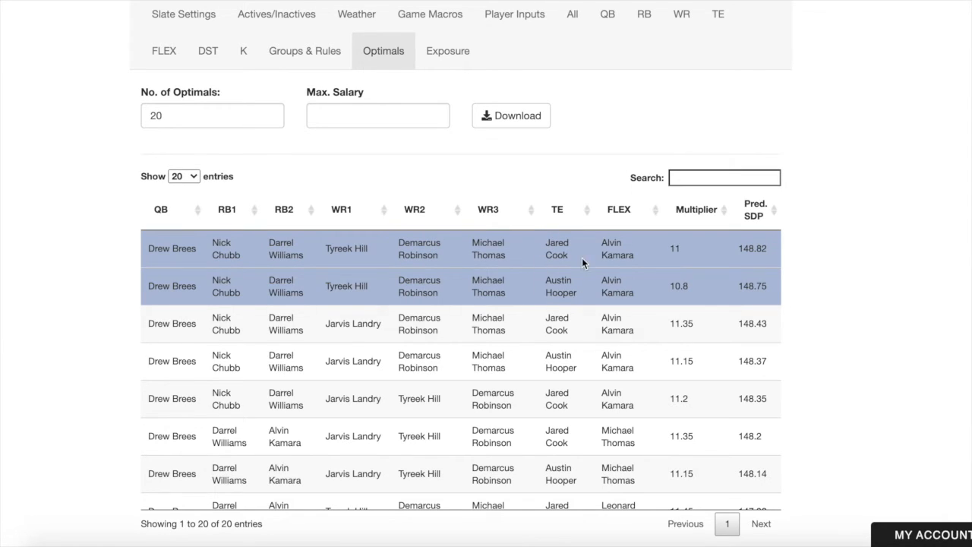
click(407, 278)
click(399, 242)
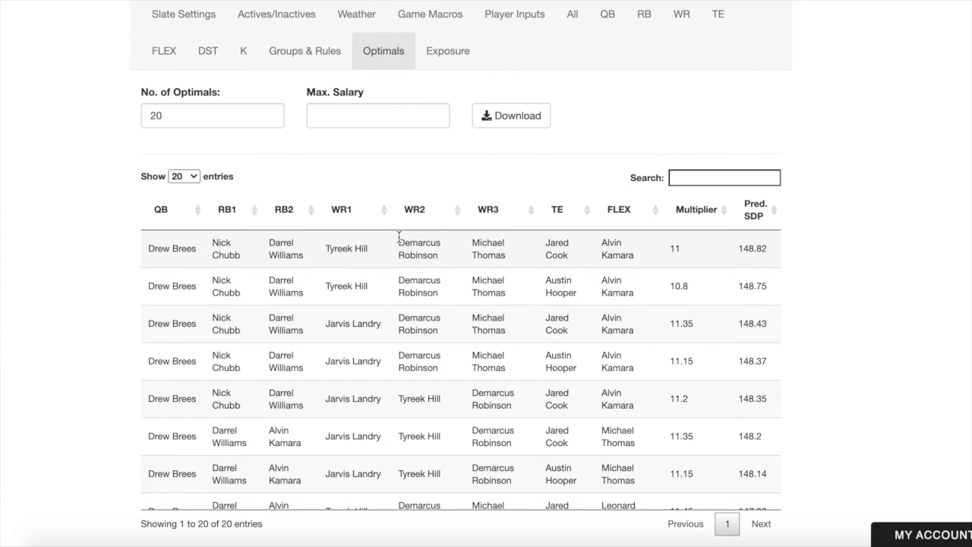
Set Differentiators to 2 in the general rules and regenerate the optimal lineups to inspect the first one
click(334, 46)
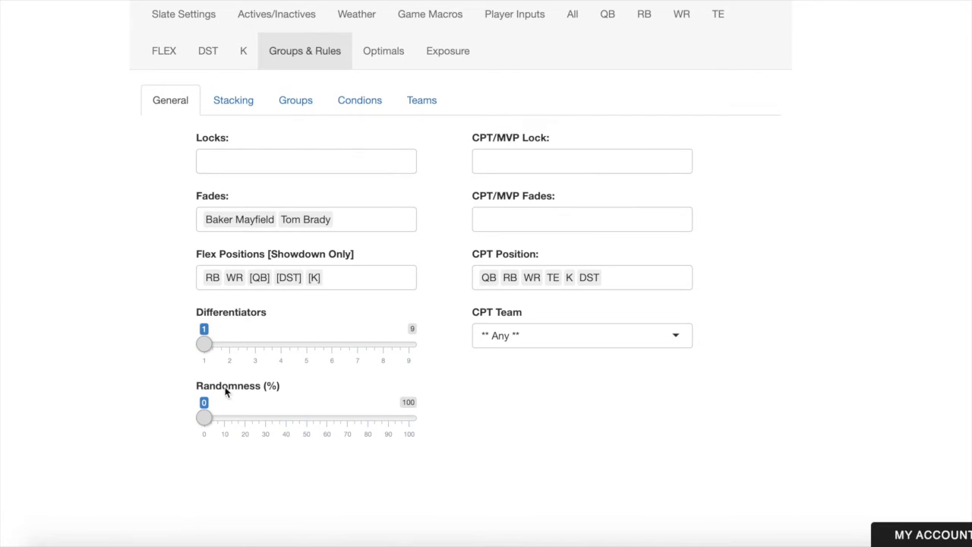
drag(210, 342, 231, 346)
click(389, 53)
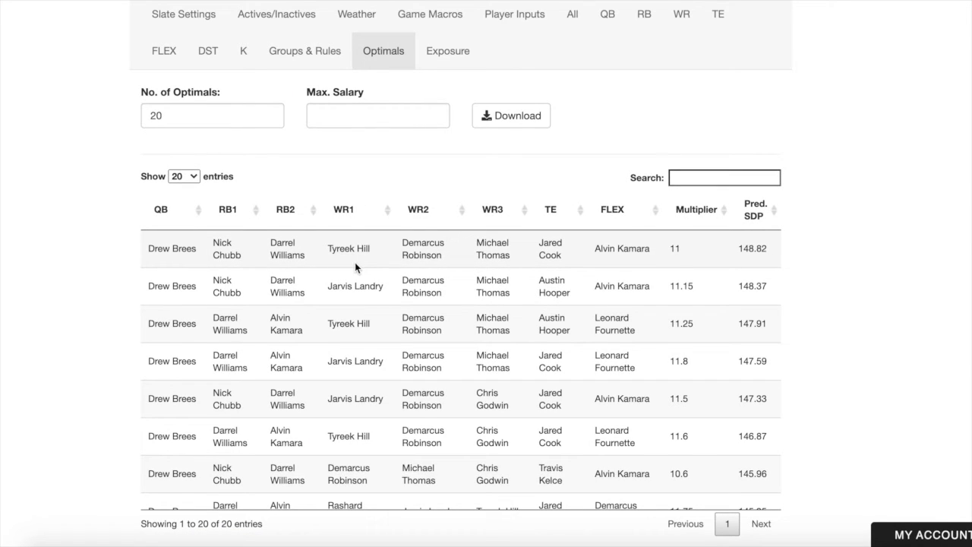
click(333, 253)
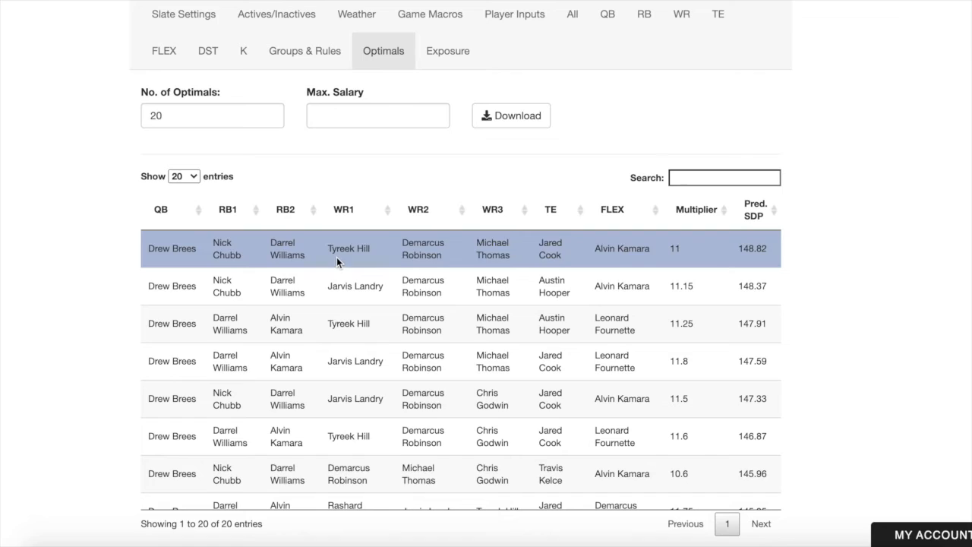
click(337, 257)
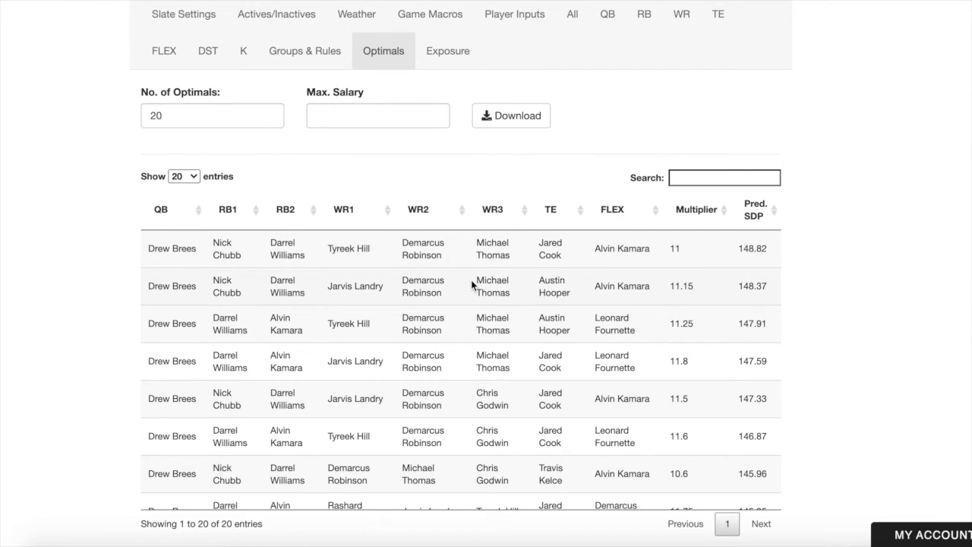
Download the 20 optimal lineups, open the CSV in Excel, and copy all lineup rows below the header, from QB through FLEX
click(493, 120)
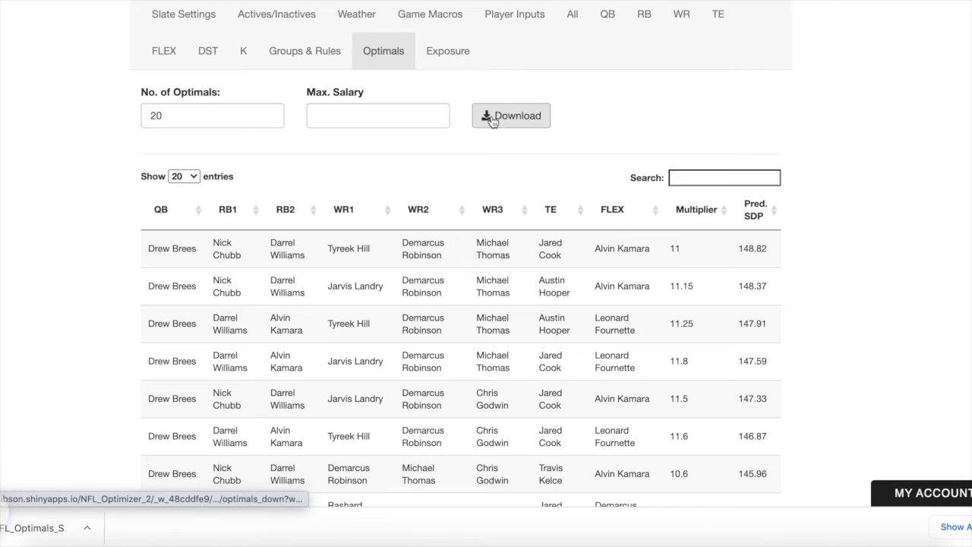
click(63, 532)
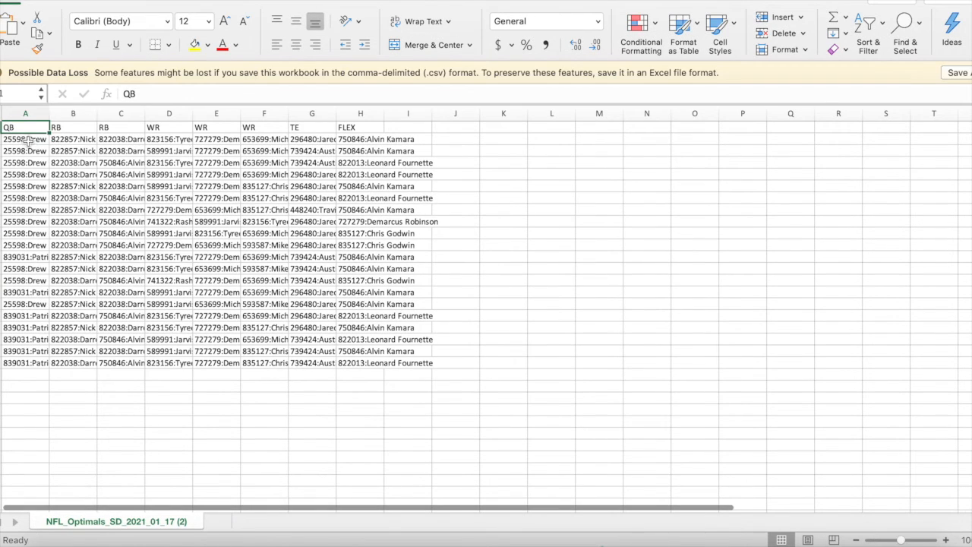
click(26, 138)
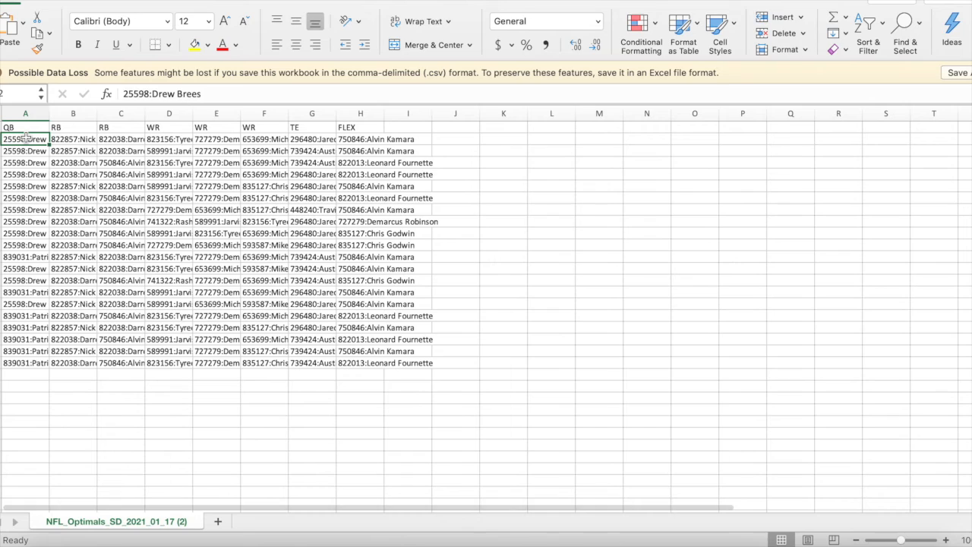
key(super+shift+Down)
key(super+shift+Right)
key(super+c)
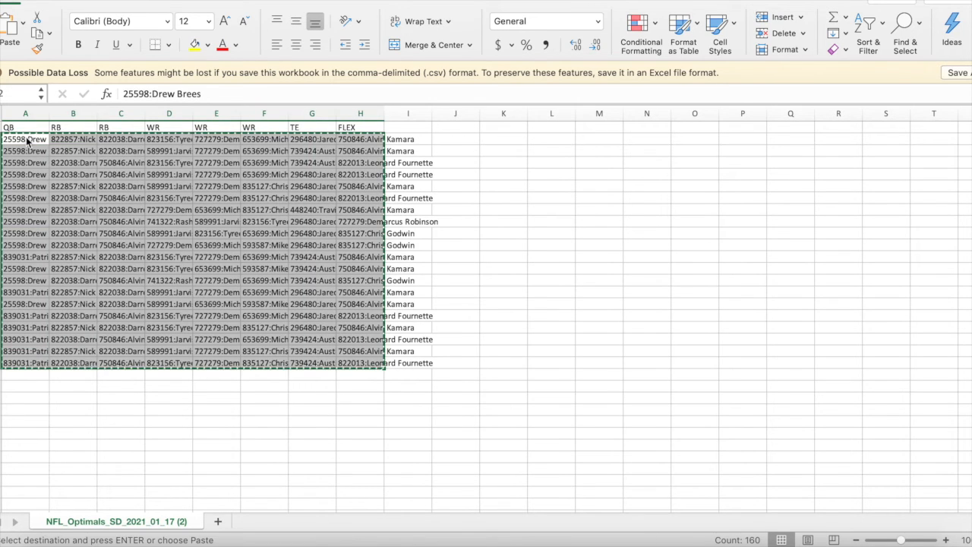
Paste the copied lineups into the SD-011721-NFL-DivisionalSunday template, starting in the first row beneath the QB header
click(1, 1)
click(577, 199)
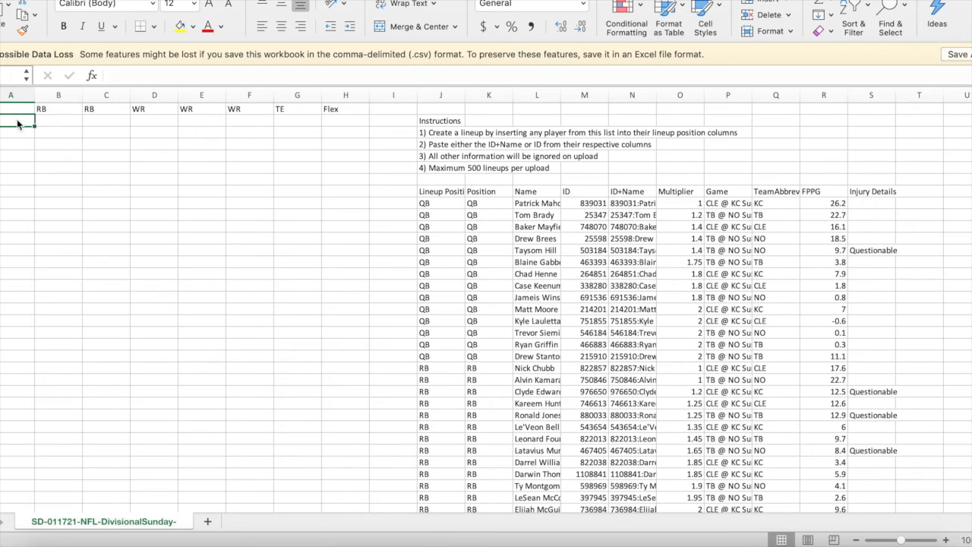
key(super+v)
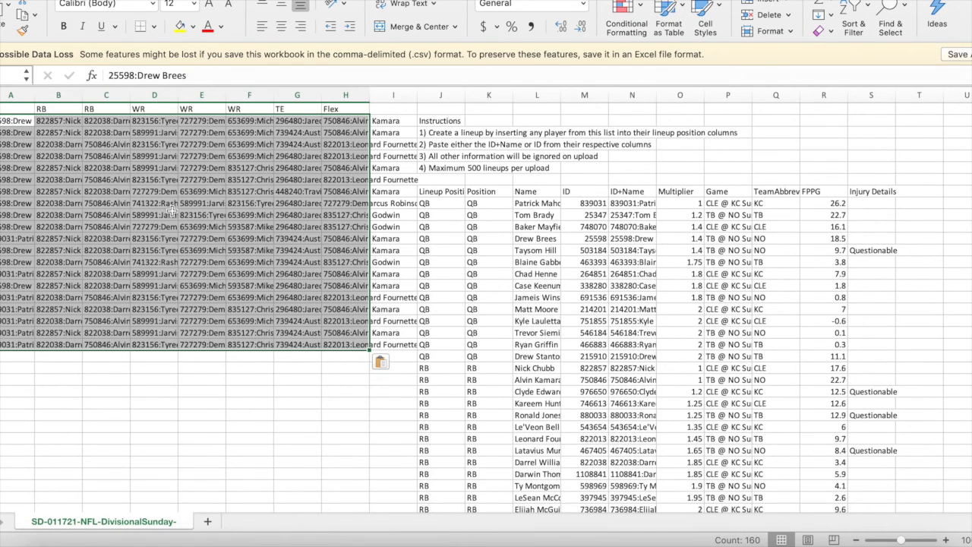
Switch to SuperDraft and upload the filled SD-011721-NFL lineup template (1) CSV from Downloads to the NFL $2,500 Extra Point contest
click(439, 543)
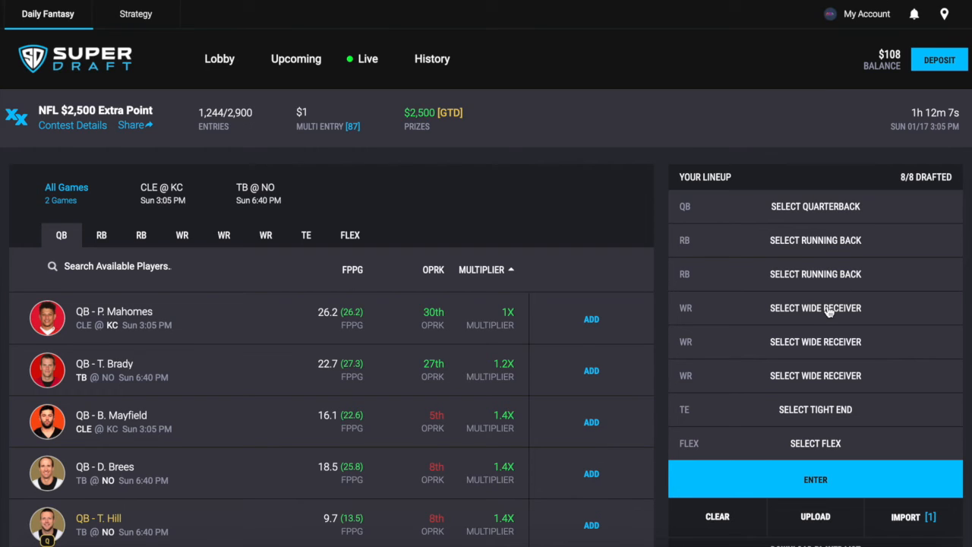
click(832, 521)
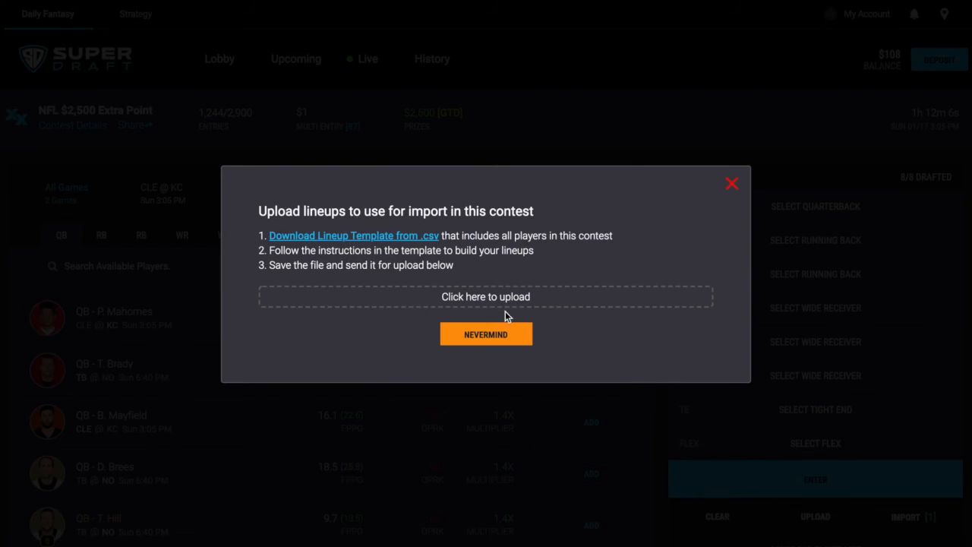
click(499, 304)
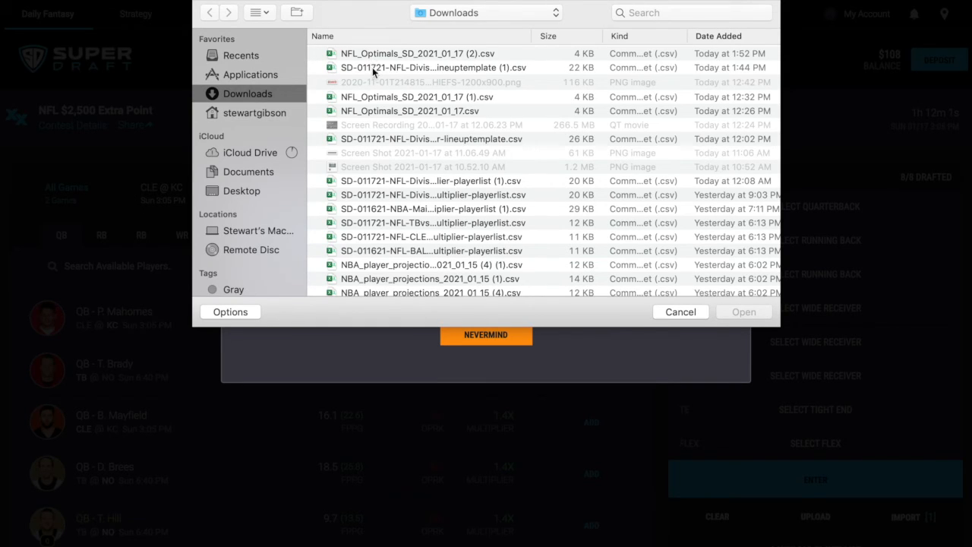
double_click(372, 67)
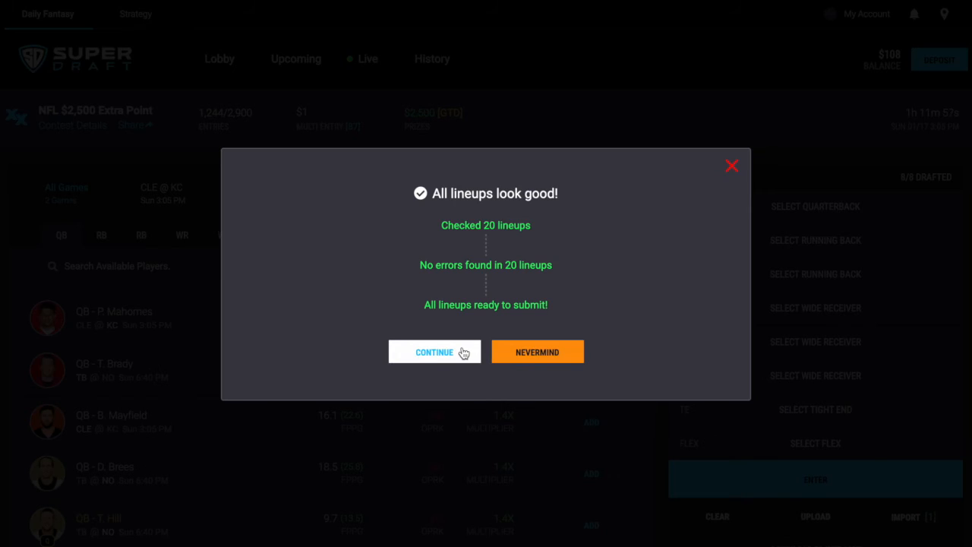
Submit the 20 uploaded lineups to the NFL $2,500 Extra Point contest for $20 and close the upload dialog
click(460, 354)
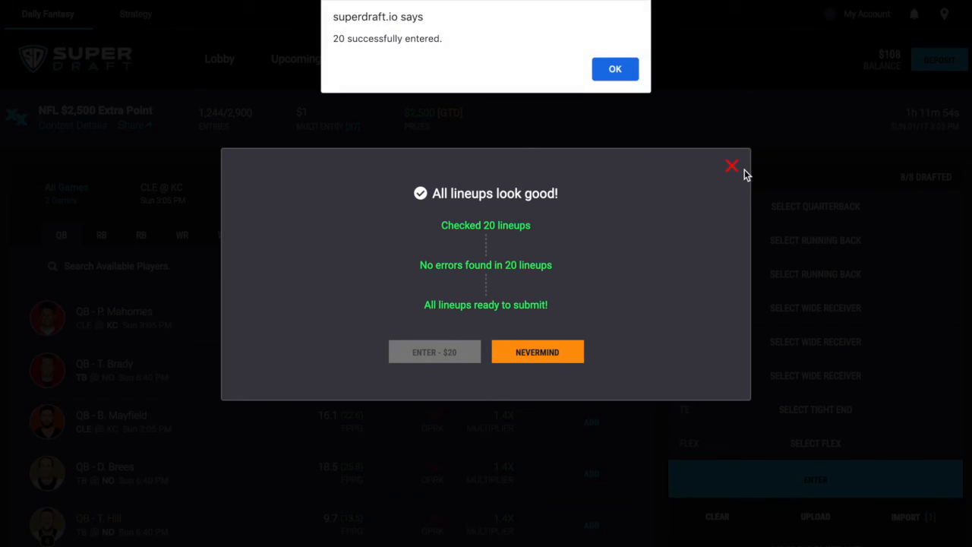
click(626, 69)
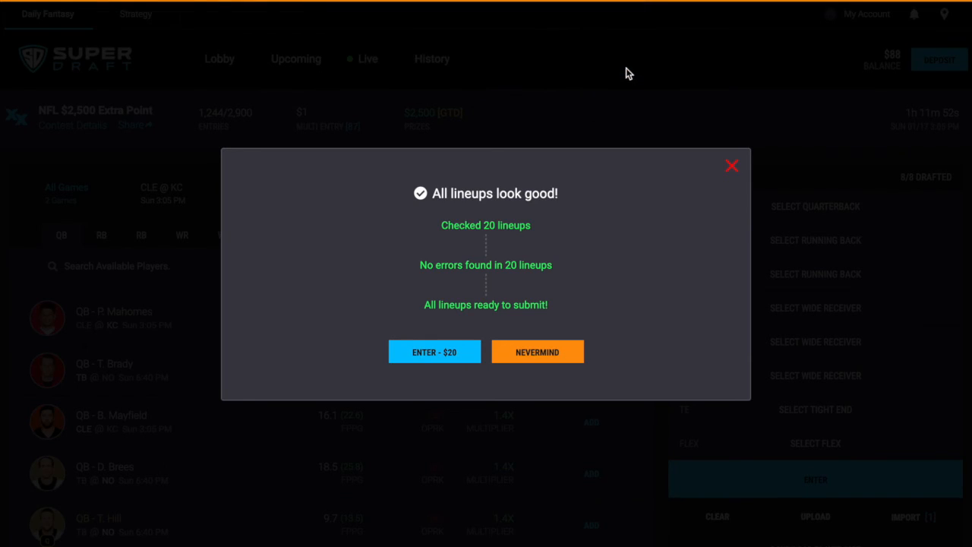
click(735, 168)
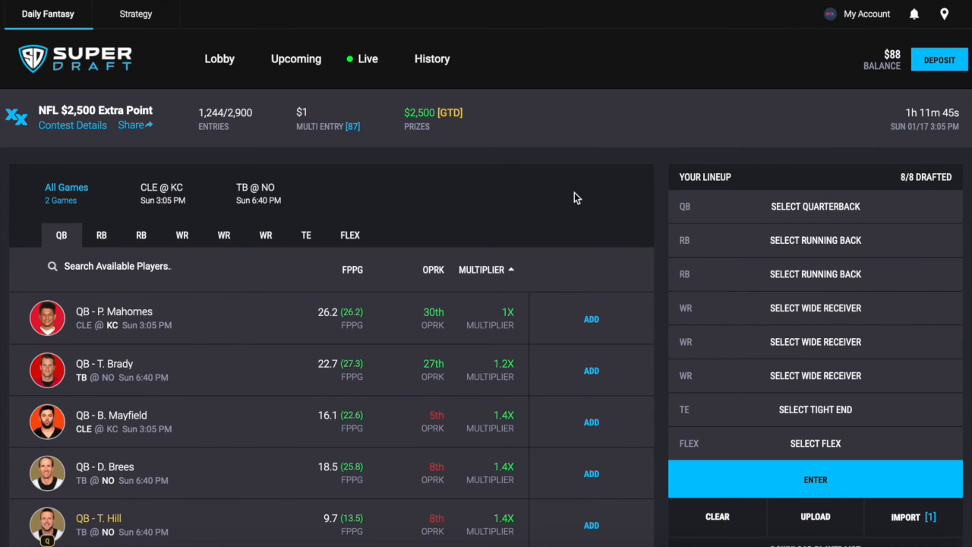
Leave the draft screen for the SuperDraft lobby and open the NFL 3rd & 3 featured contest
scroll(574, 197, down, 1)
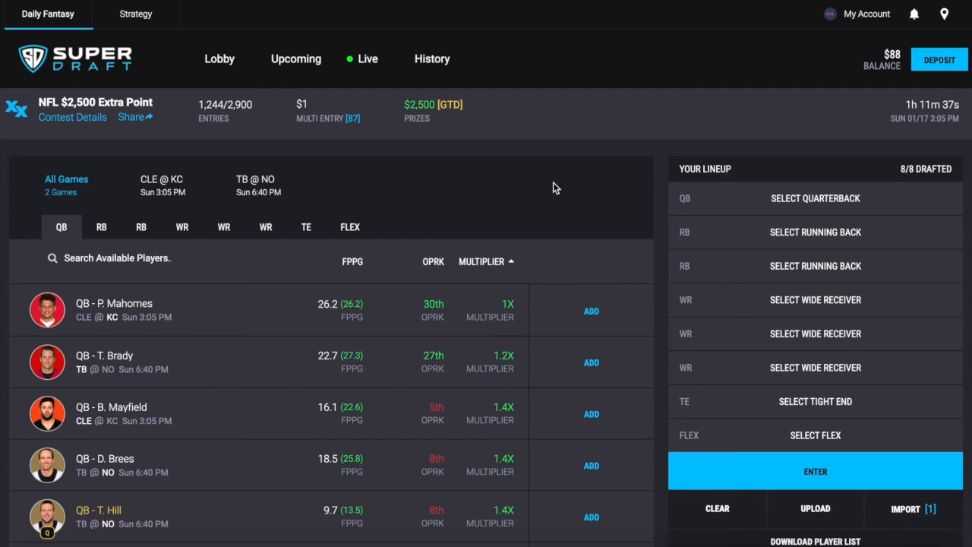
scroll(553, 188, down, 1)
scroll(553, 187, up, 1)
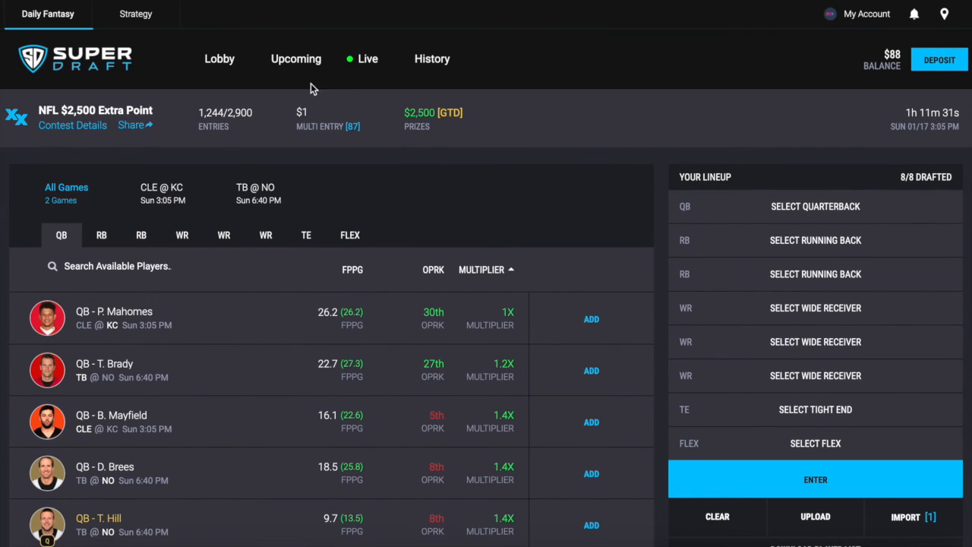
click(226, 64)
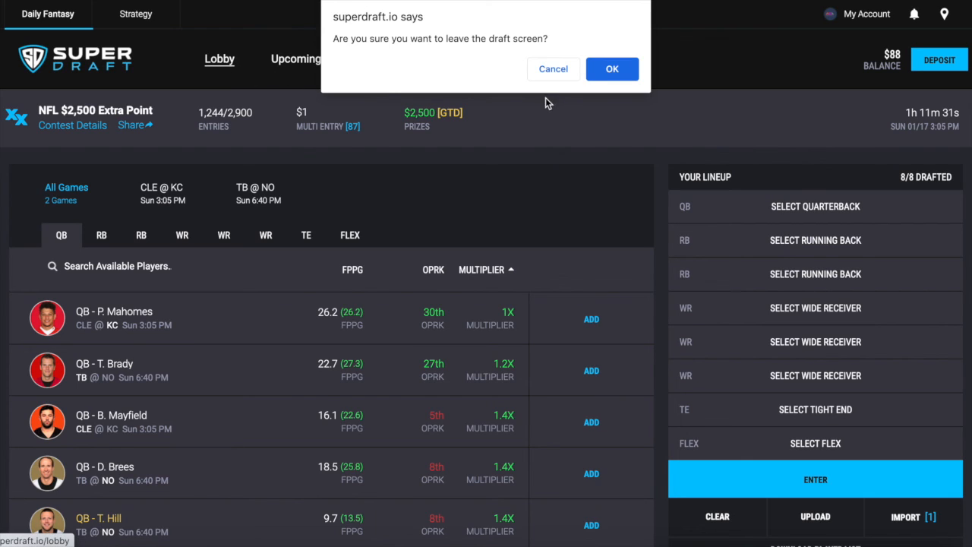
click(600, 70)
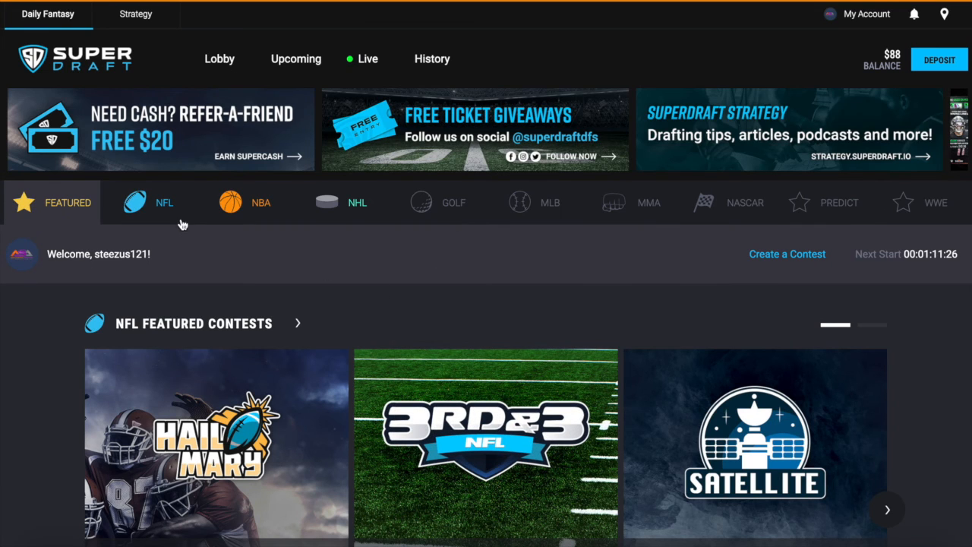
click(441, 397)
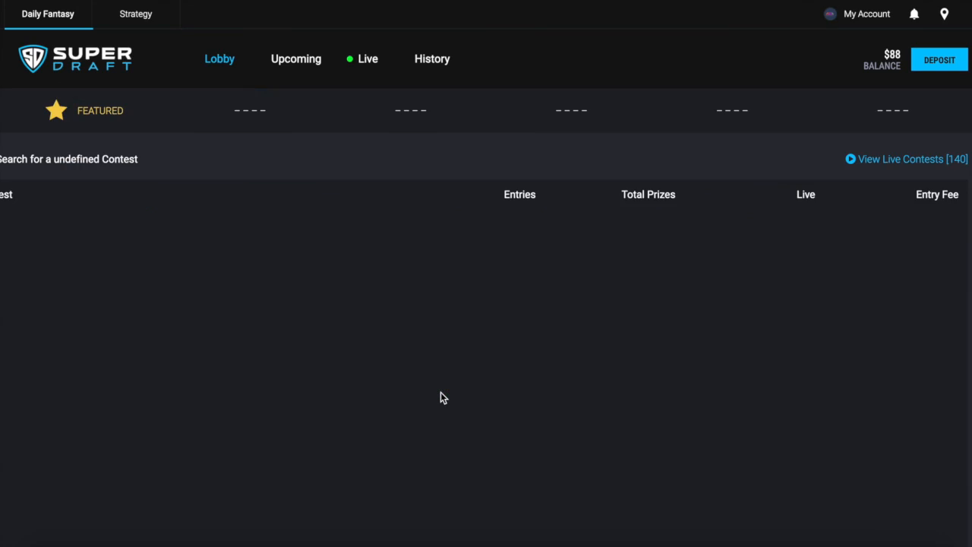